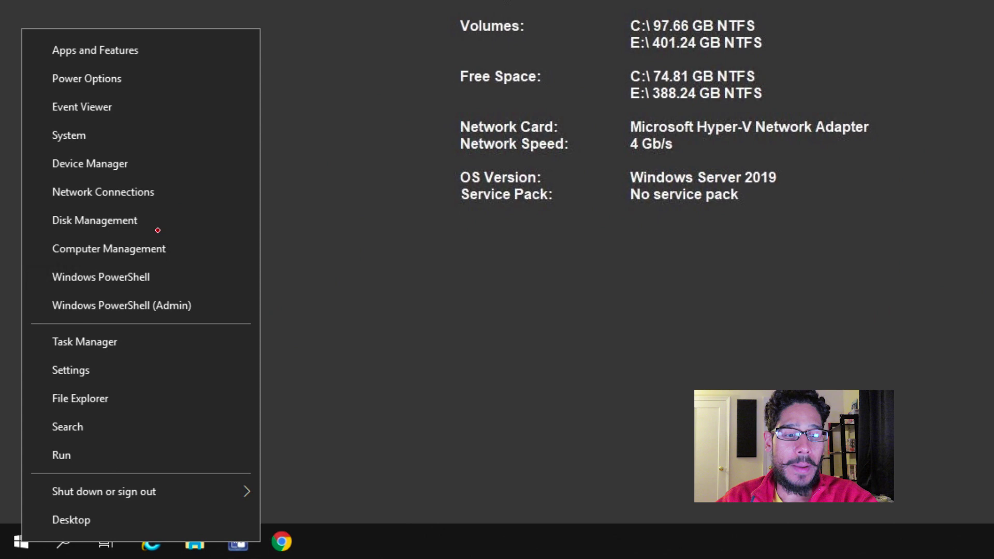
# Step: Run winver to confirm the server is Windows Server 2019 version 1809
pyautogui.click(65, 451)
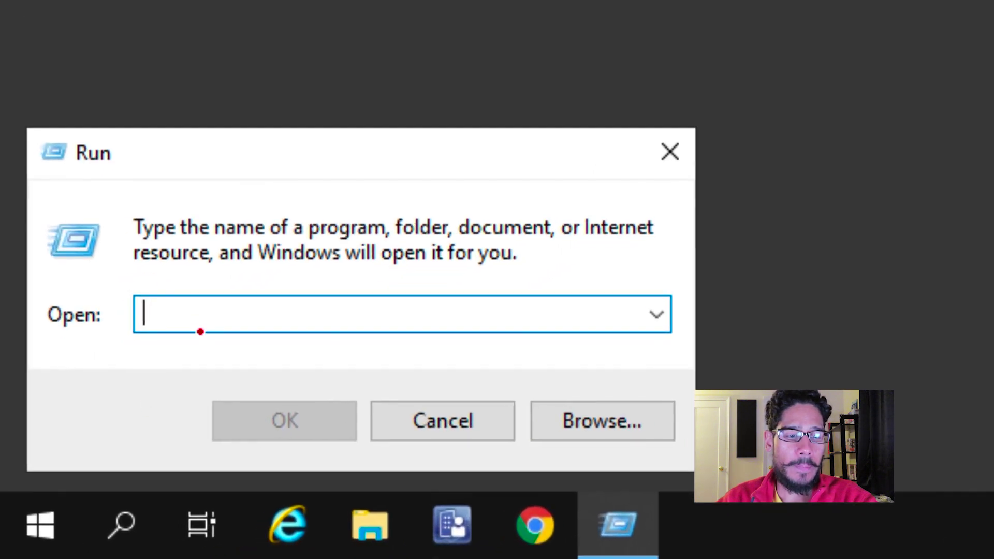
pyautogui.write('winver')
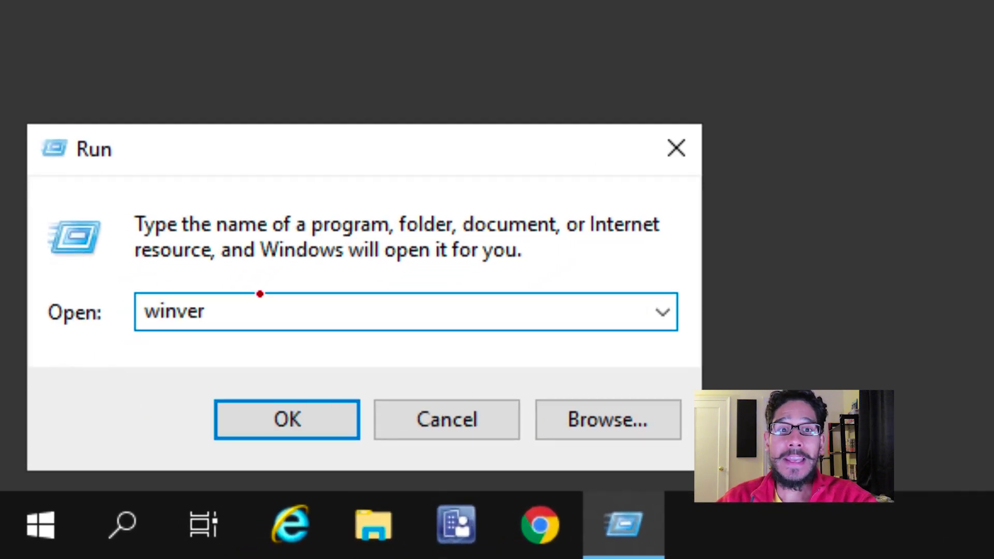
pyautogui.click(290, 414)
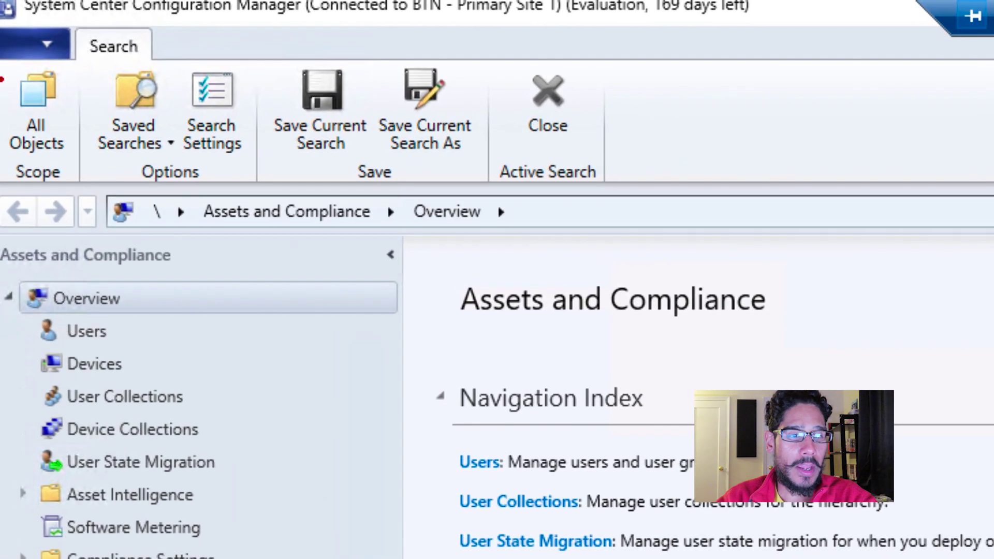
# Step: Confirm About Configuration Manager shows Version 1902, then close the console to the desktop
pyautogui.click(33, 47)
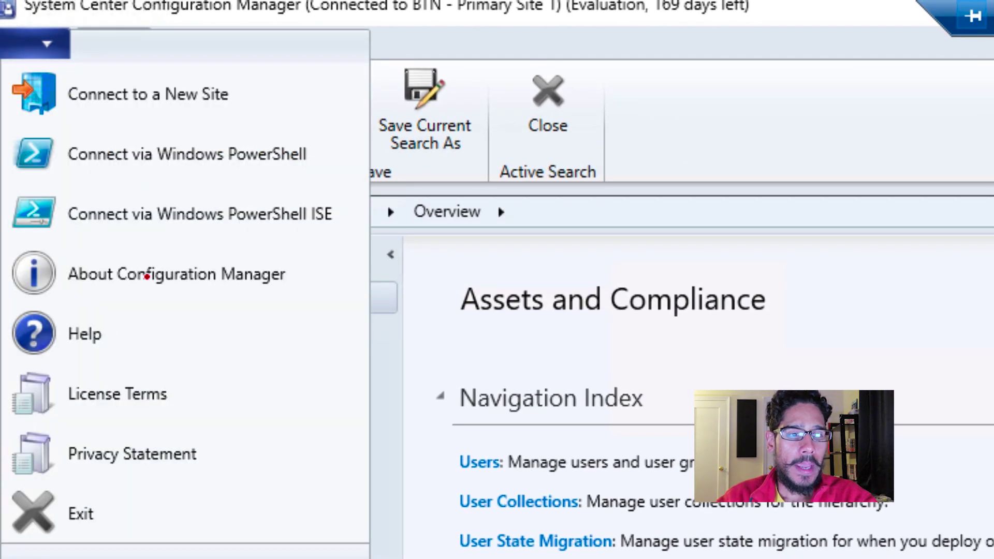
pyautogui.click(176, 274)
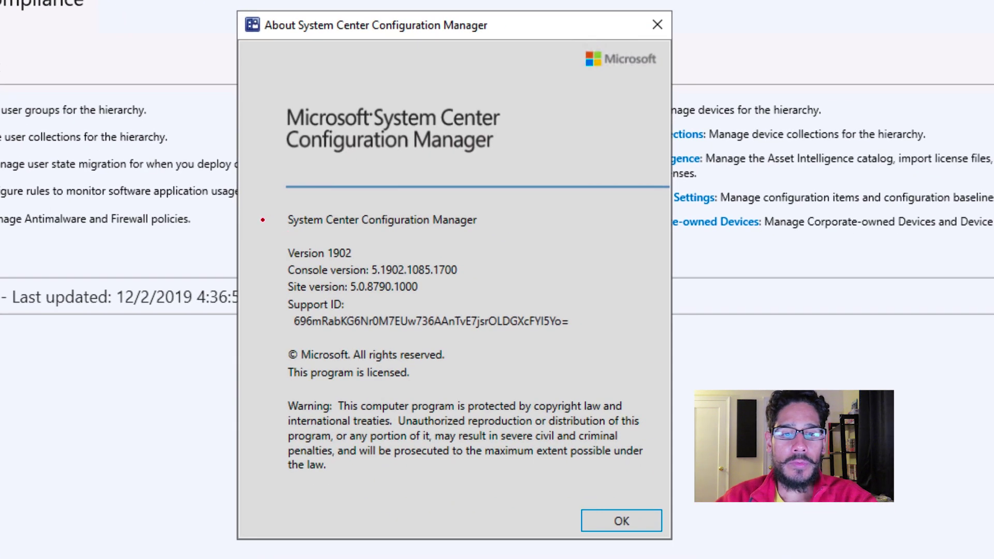
pyautogui.moveTo(263, 220)
pyautogui.mouseDown()
pyautogui.moveTo(299, 244)
pyautogui.moveTo(304, 221)
pyautogui.mouseUp()
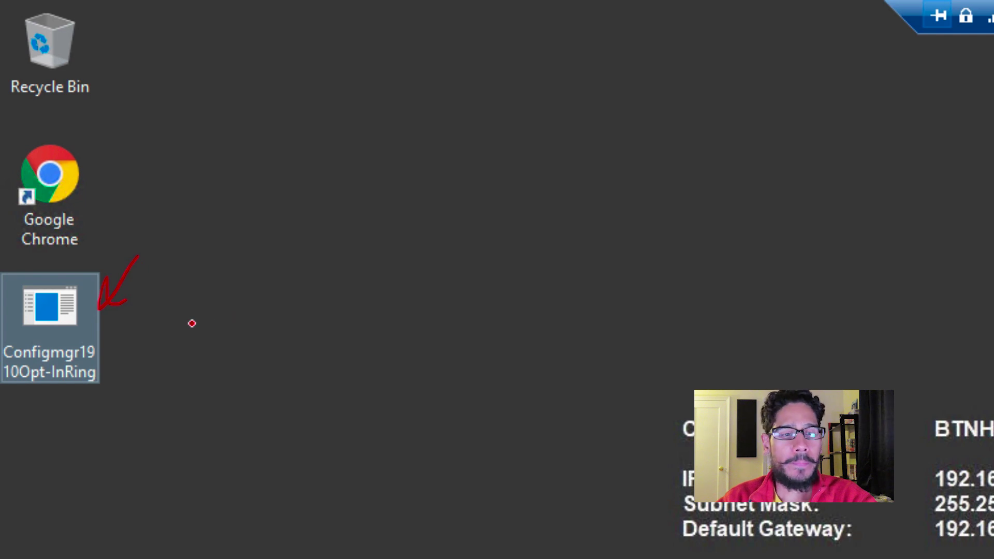
# Step: Run Configmgr1910Opt-InRing as administrator and extract it to the Desktop folder
pyautogui.rightClick(66, 314)
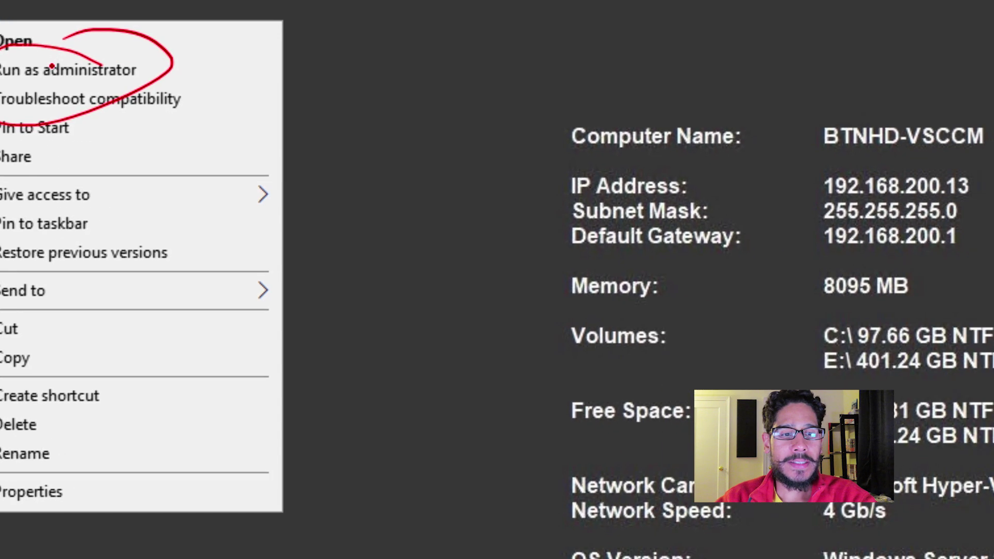
pyautogui.click(276, 95)
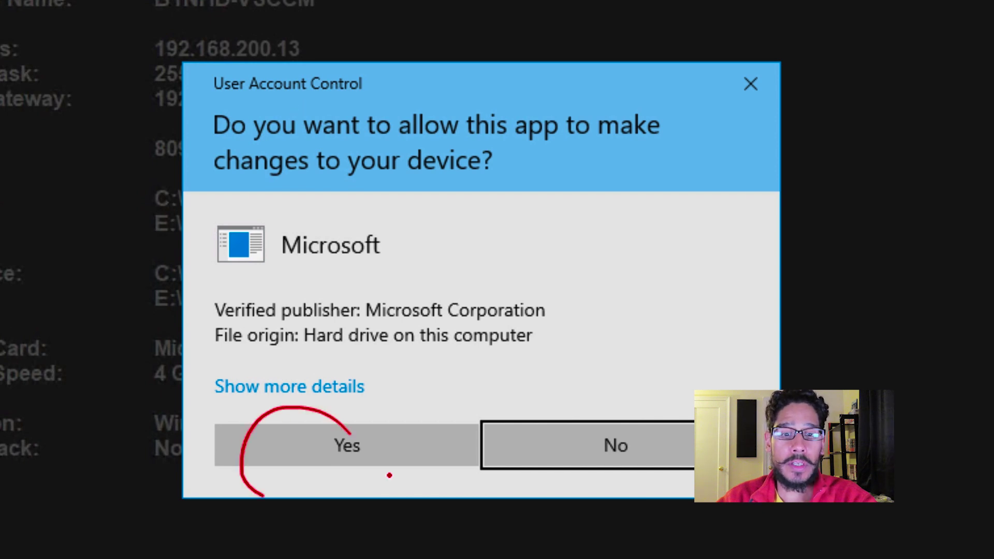
pyautogui.click(347, 446)
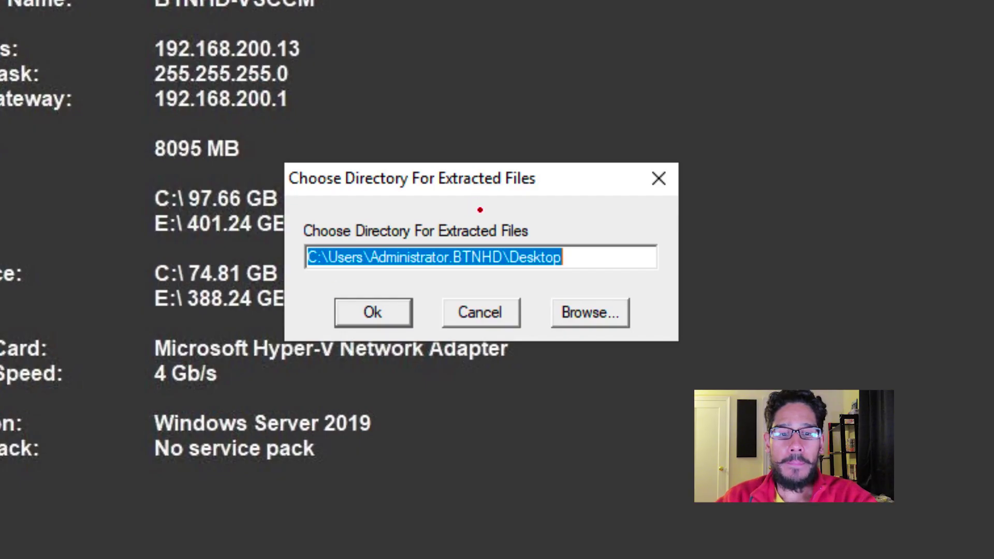
pyautogui.moveTo(491, 204)
pyautogui.mouseDown()
pyautogui.moveTo(364, 190)
pyautogui.moveTo(388, 312)
pyautogui.moveTo(561, 200)
pyautogui.moveTo(463, 190)
pyautogui.mouseUp()
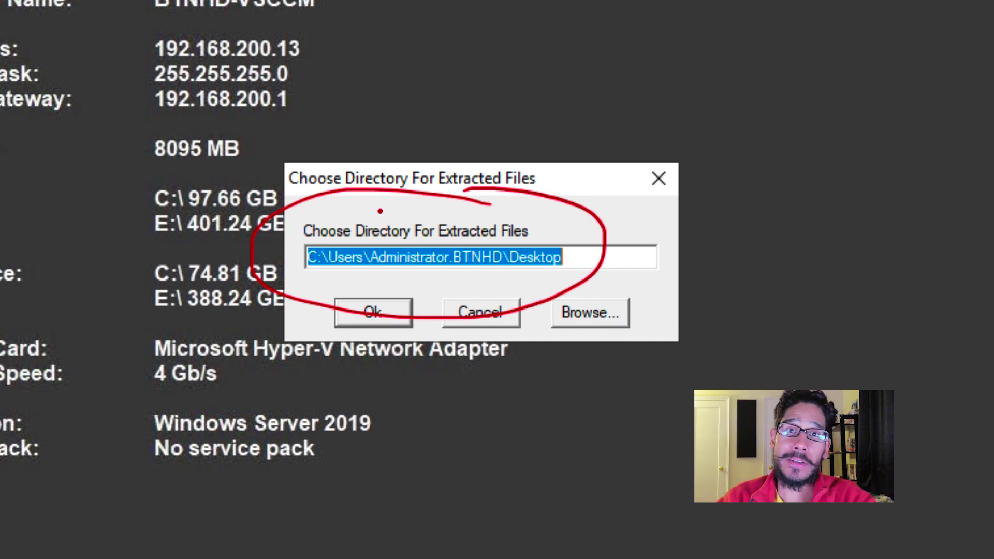
pyautogui.moveTo(405, 283)
pyautogui.mouseDown()
pyautogui.moveTo(430, 320)
pyautogui.moveTo(396, 283)
pyautogui.mouseUp()
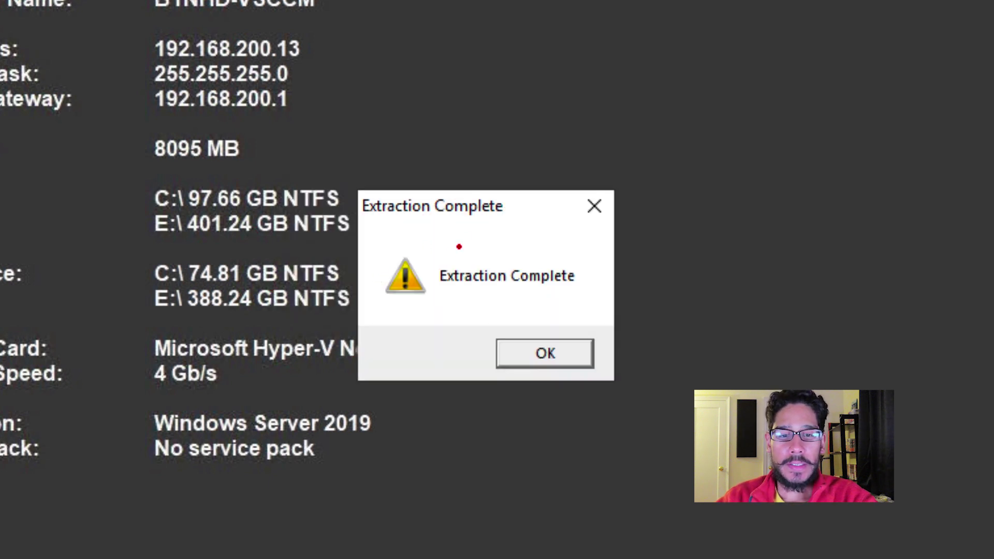
pyautogui.moveTo(577, 331)
pyautogui.mouseDown()
pyautogui.moveTo(526, 321)
pyautogui.moveTo(553, 321)
pyautogui.mouseUp()
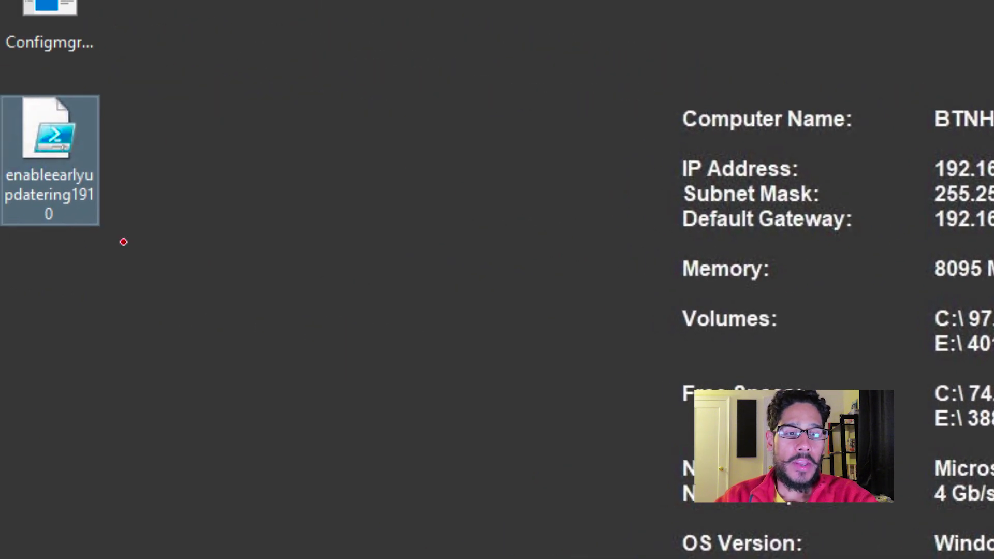
# Step: Launch Windows PowerShell ISE as administrator, with enableearlyupdatering1910.ps1 loaded
pyautogui.moveTo(122, 242)
pyautogui.mouseDown()
pyautogui.moveTo(100, 220)
pyautogui.moveTo(138, 233)
pyautogui.mouseUp()
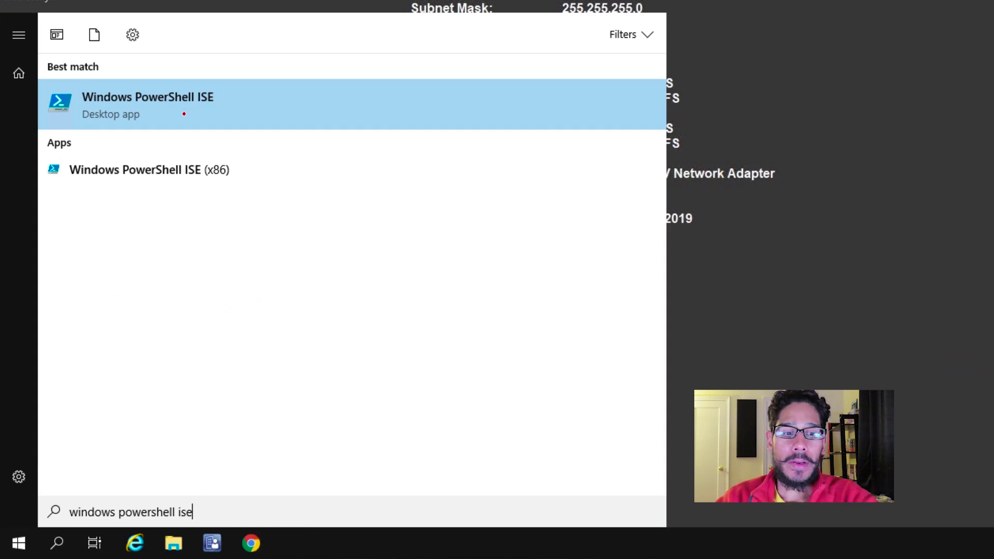
pyautogui.moveTo(203, 83)
pyautogui.mouseDown()
pyautogui.moveTo(173, 69)
pyautogui.moveTo(203, 88)
pyautogui.mouseUp()
pyautogui.rightClick(205, 112)
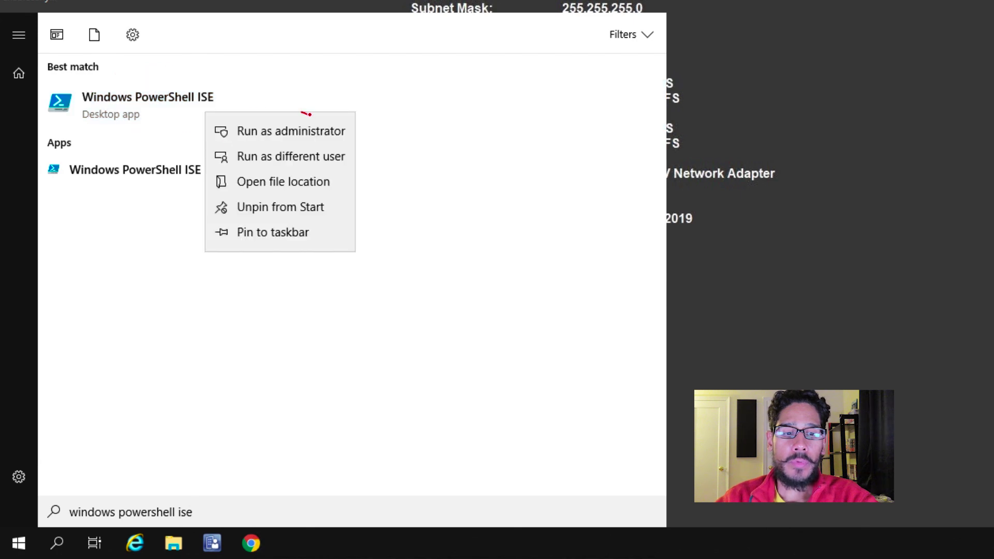
pyautogui.moveTo(309, 115); pyautogui.dragTo(313, 118)
pyautogui.click(291, 131)
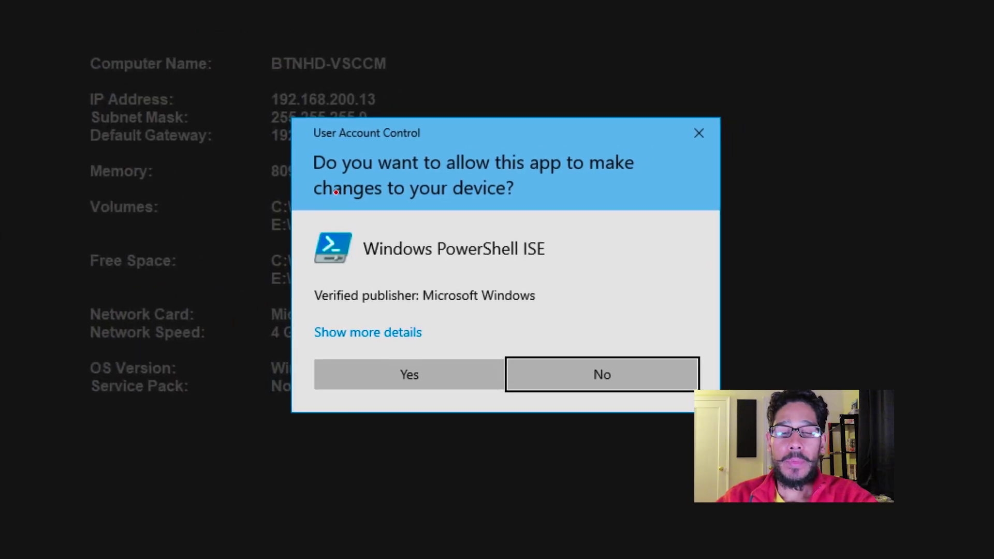
pyautogui.moveTo(419, 356); pyautogui.dragTo(414, 353)
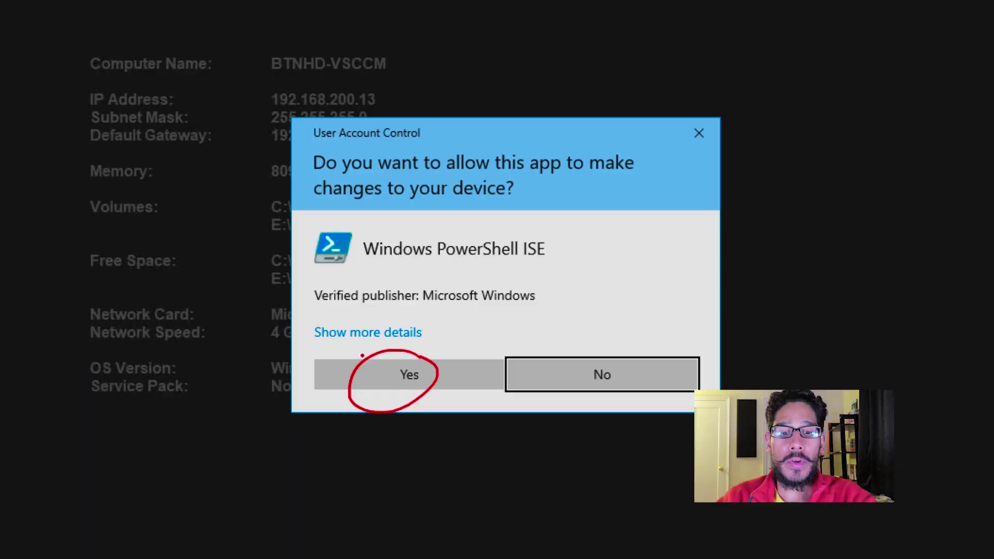
pyautogui.click(409, 375)
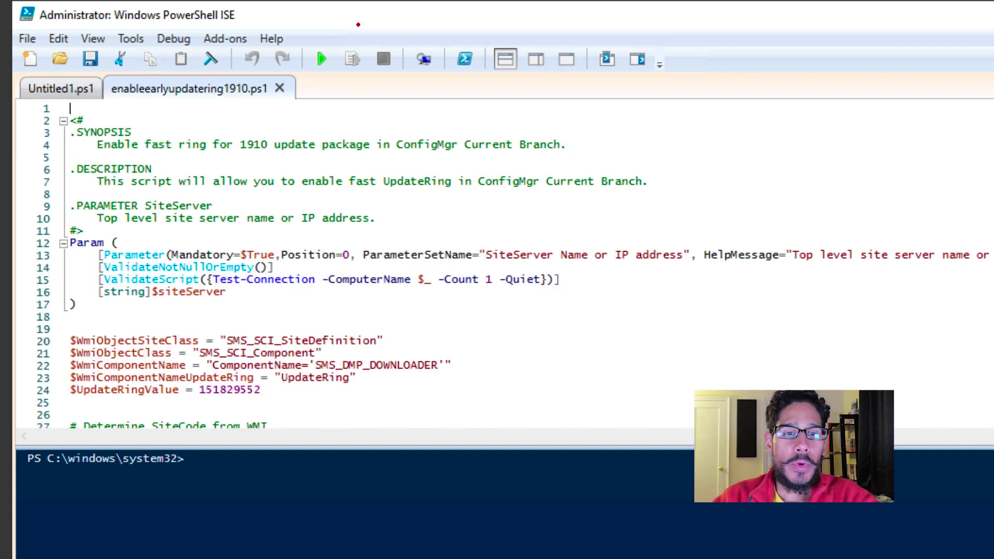
# Step: Run the early update ring script with site server btnhd-vsccm
pyautogui.click(321, 58)
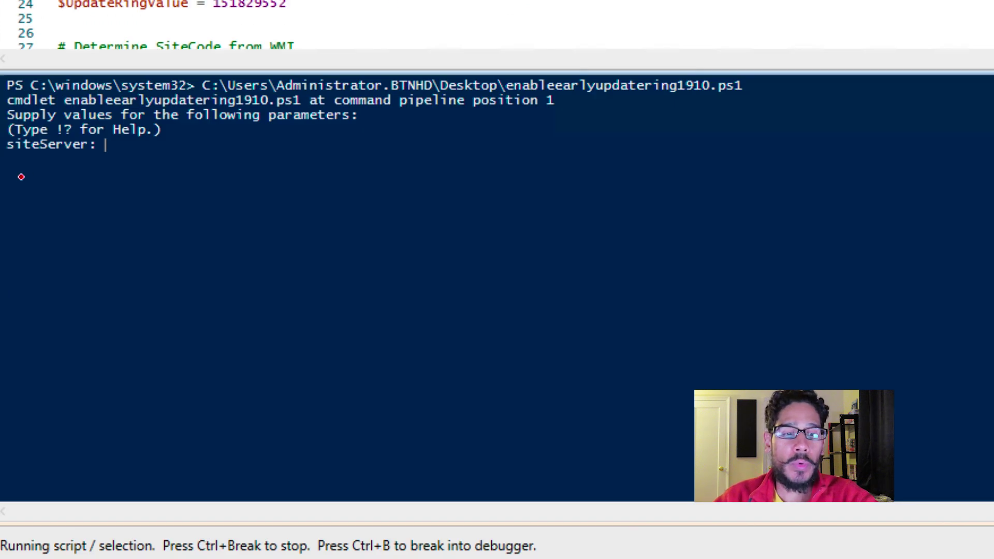
pyautogui.moveTo(11, 162); pyautogui.dragTo(90, 161)
pyautogui.write('btnhd-vsccm')
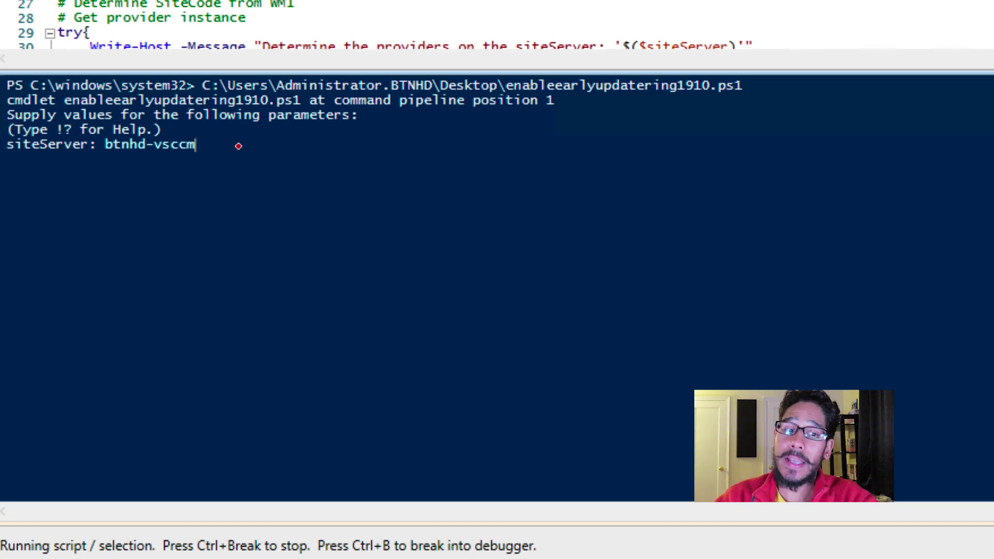
pyautogui.press('Return')
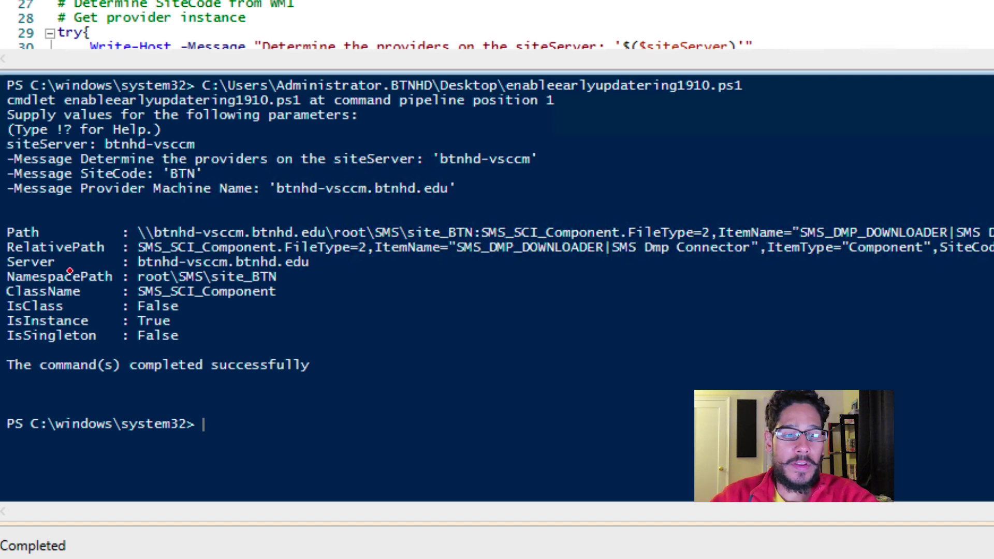
pyautogui.moveTo(11, 392); pyautogui.dragTo(328, 382)
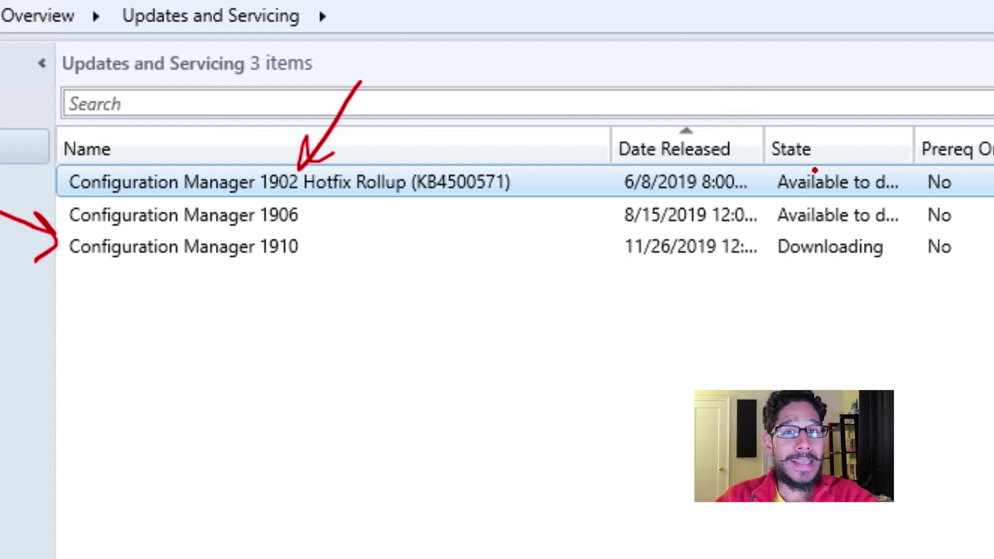
# Step: Refresh Updates and Servicing until Configuration Manager 1910 reads Ready to install
pyautogui.moveTo(779, 276); pyautogui.dragTo(888, 277)
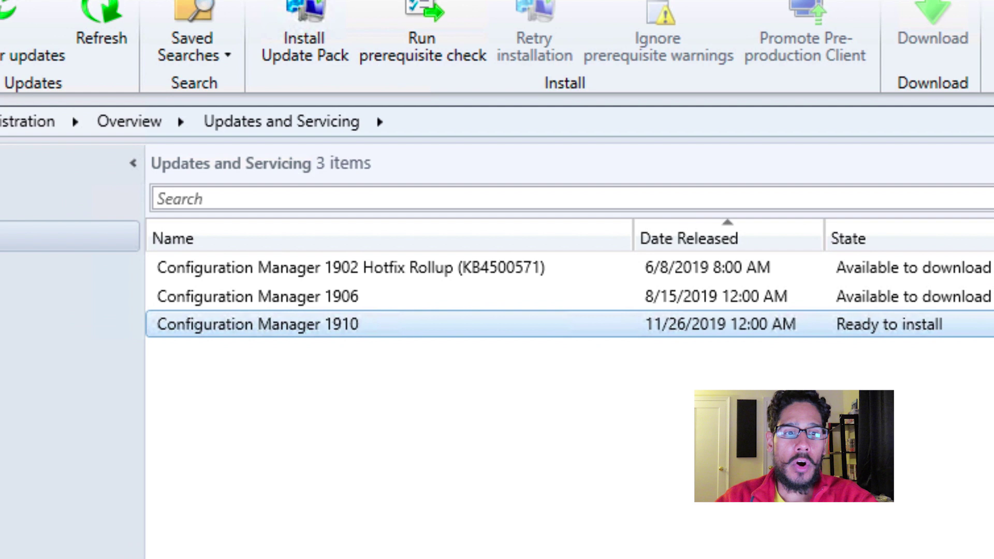
pyautogui.moveTo(131, 0); pyautogui.dragTo(130, 0)
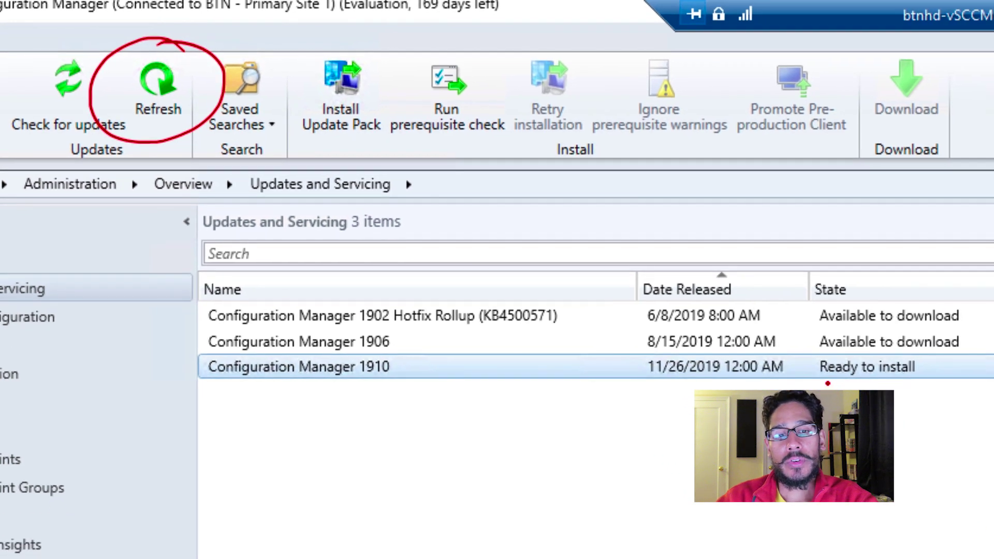
# Step: Start Install Update Pack for the Configuration Manager 1910 update
pyautogui.moveTo(871, 384); pyautogui.dragTo(912, 382)
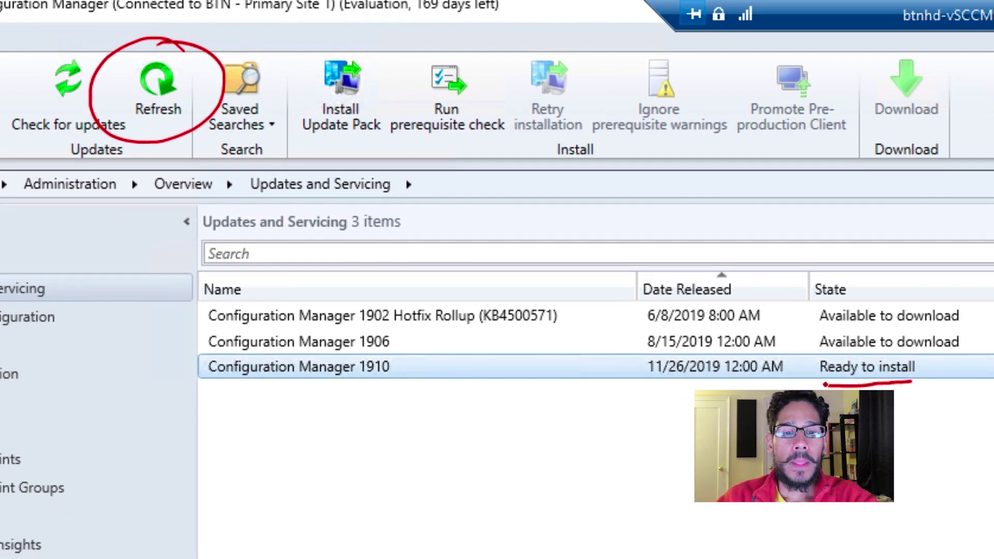
pyautogui.rightClick(948, 368)
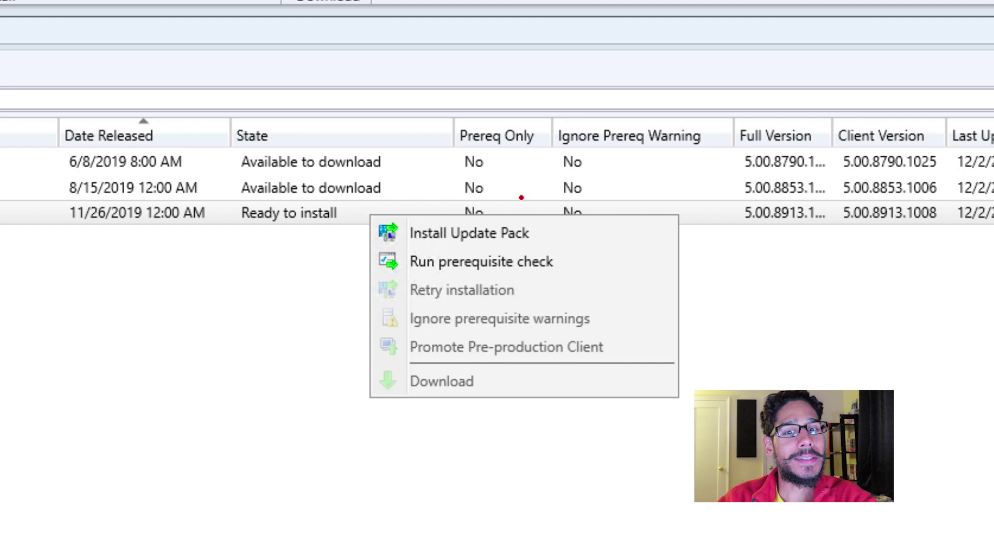
pyautogui.moveTo(484, 217)
pyautogui.mouseDown()
pyautogui.moveTo(413, 252)
pyautogui.moveTo(548, 235)
pyautogui.moveTo(484, 218)
pyautogui.mouseUp()
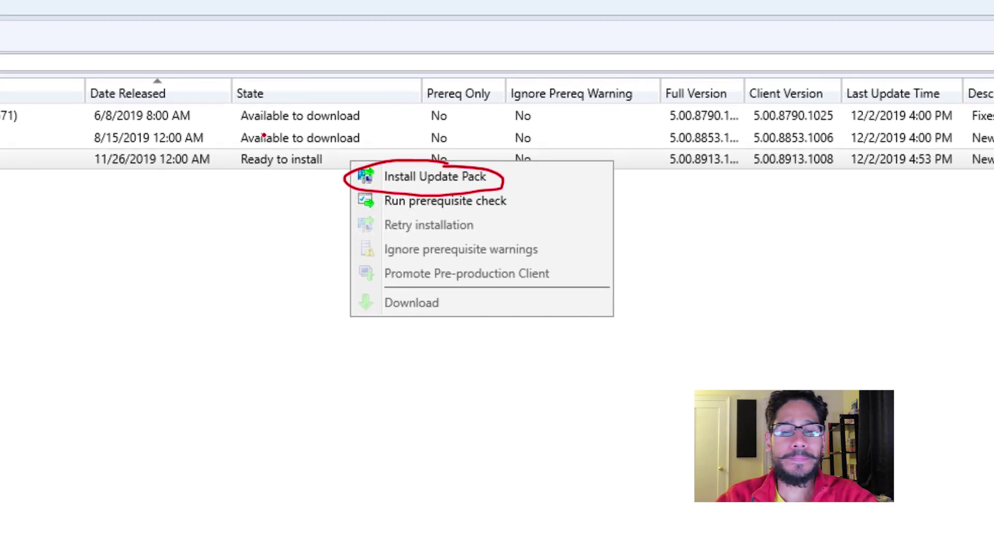
pyautogui.click(455, 234)
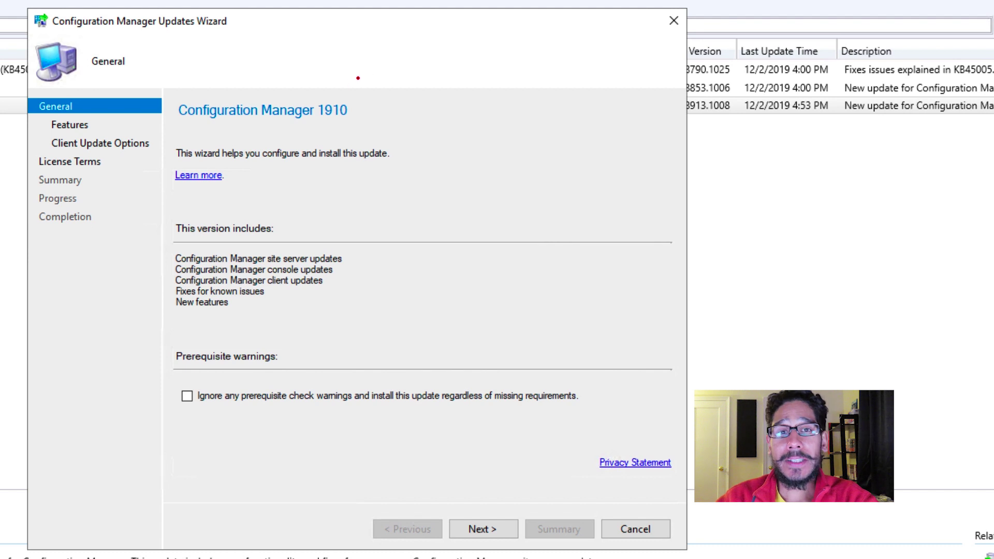
# Step: Advance the Updates Wizard through the features and client update settings pages
pyautogui.moveTo(194, 372)
pyautogui.mouseDown()
pyautogui.moveTo(158, 381)
pyautogui.moveTo(207, 373)
pyautogui.mouseUp()
pyautogui.moveTo(136, 443); pyautogui.dragTo(183, 402)
pyautogui.moveTo(167, 402)
pyautogui.mouseDown()
pyautogui.moveTo(183, 403)
pyautogui.moveTo(174, 422)
pyautogui.mouseUp()
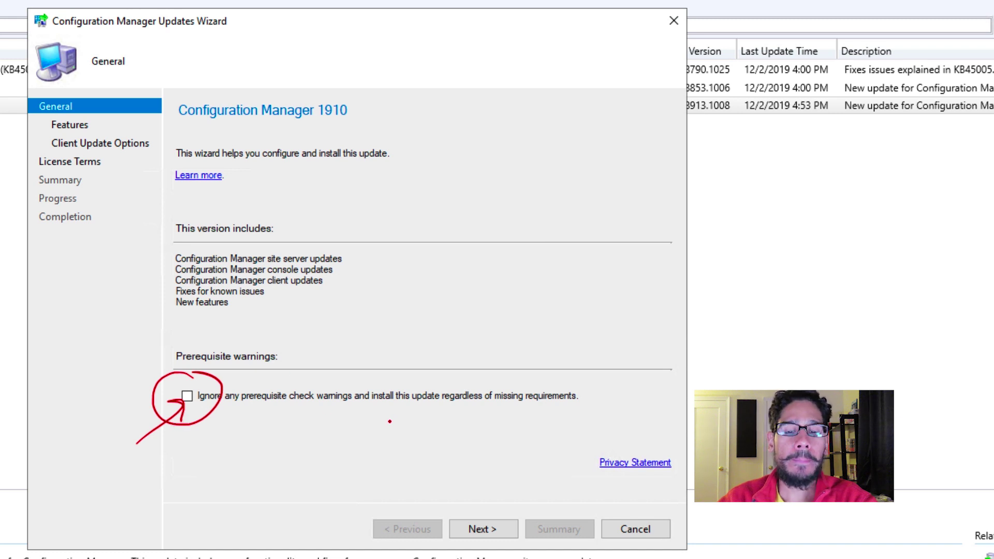
pyautogui.moveTo(468, 488); pyautogui.dragTo(495, 489)
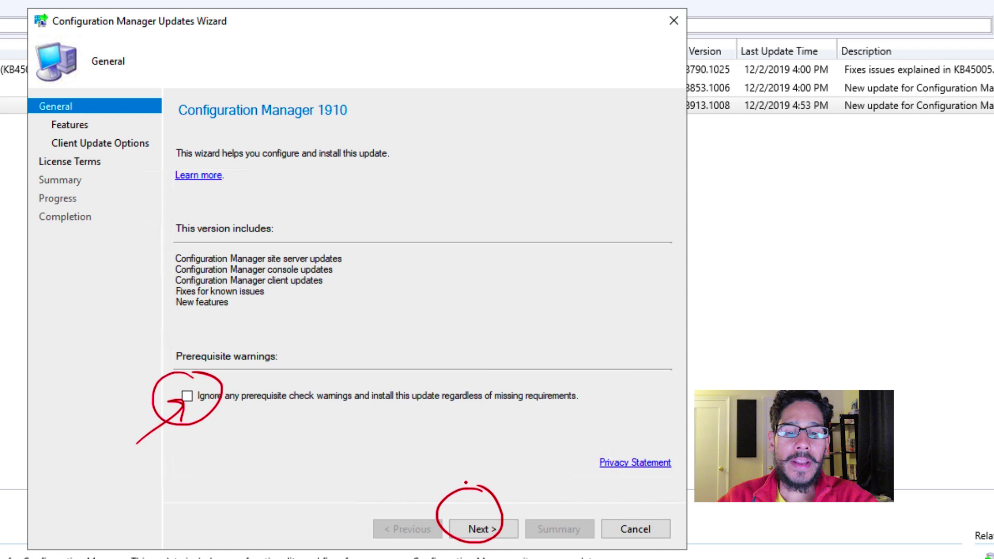
pyautogui.click(483, 528)
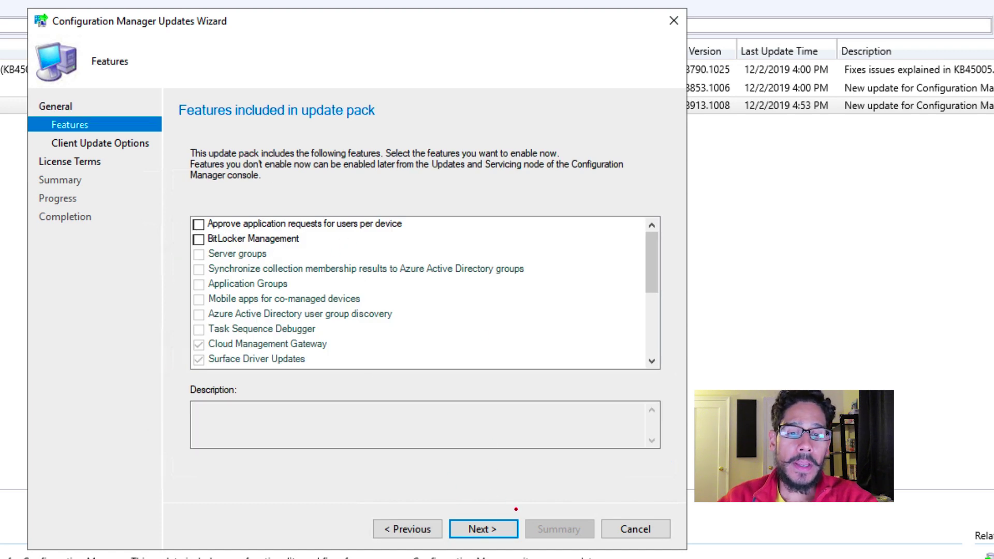
pyautogui.moveTo(516, 509)
pyautogui.mouseDown()
pyautogui.moveTo(447, 553)
pyautogui.moveTo(477, 507)
pyautogui.mouseUp()
pyautogui.click(466, 524)
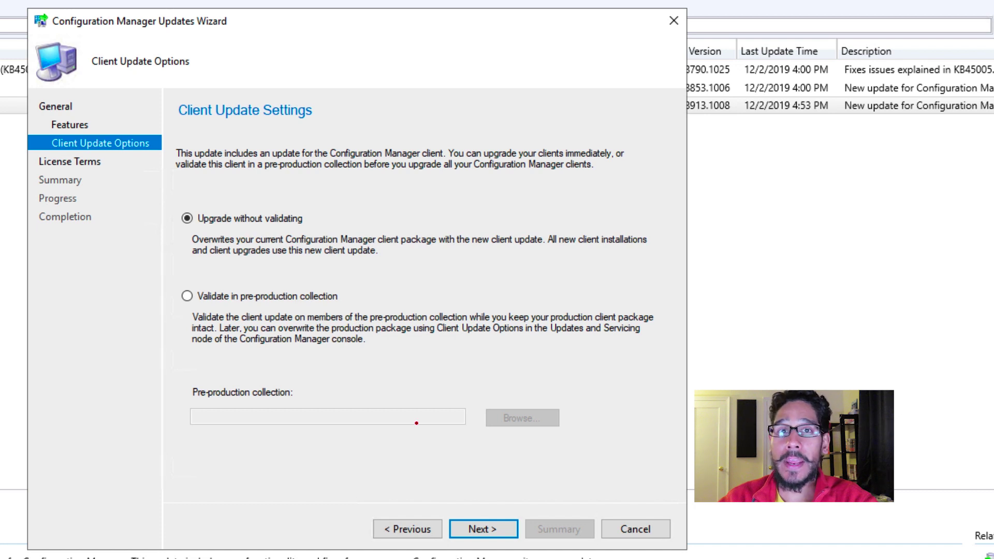
pyautogui.moveTo(508, 530); pyautogui.dragTo(461, 505)
pyautogui.click(476, 528)
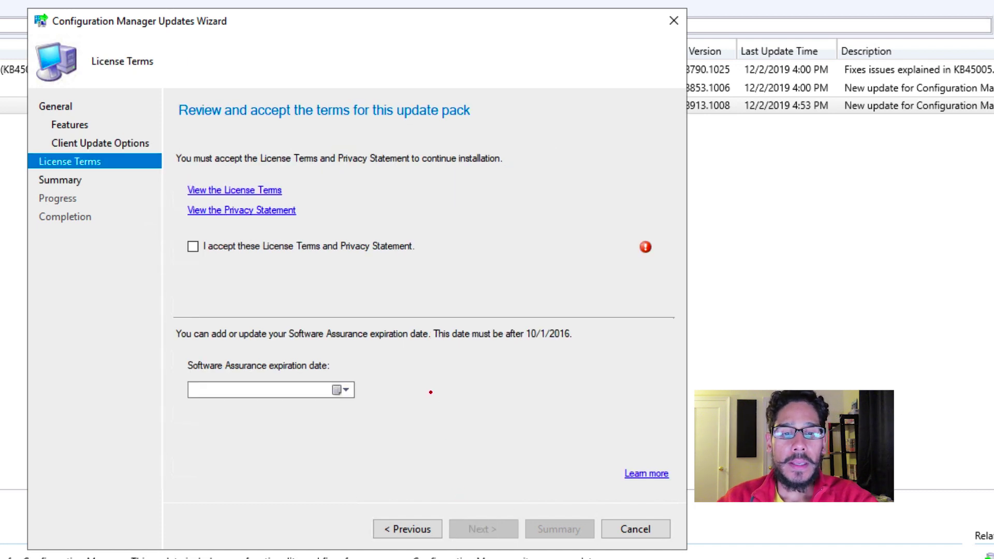
# Step: Accept the License Terms and Privacy Statement and finish the wizard from the Summary
pyautogui.moveTo(212, 242); pyautogui.dragTo(210, 235)
pyautogui.click(193, 247)
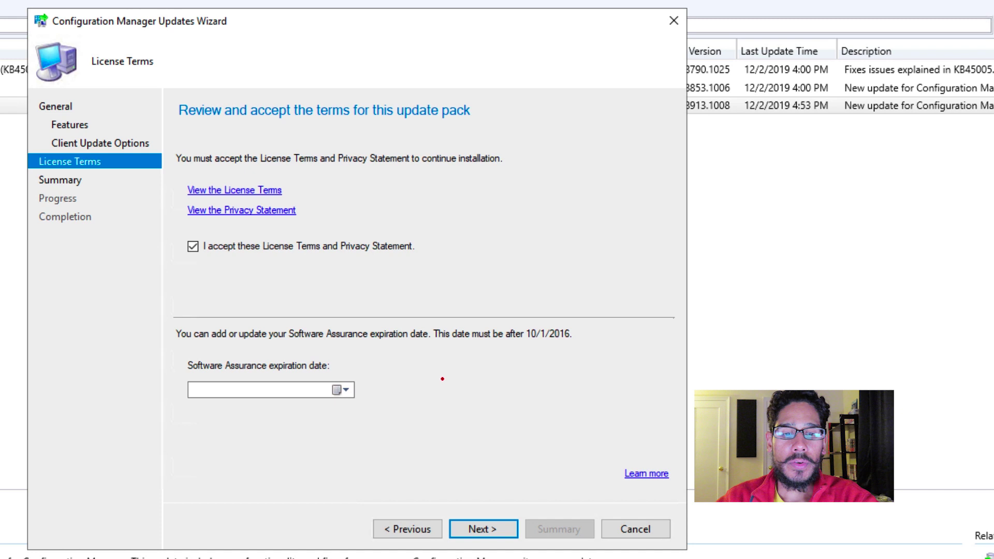
pyautogui.moveTo(499, 511); pyautogui.dragTo(443, 474)
pyautogui.click(481, 528)
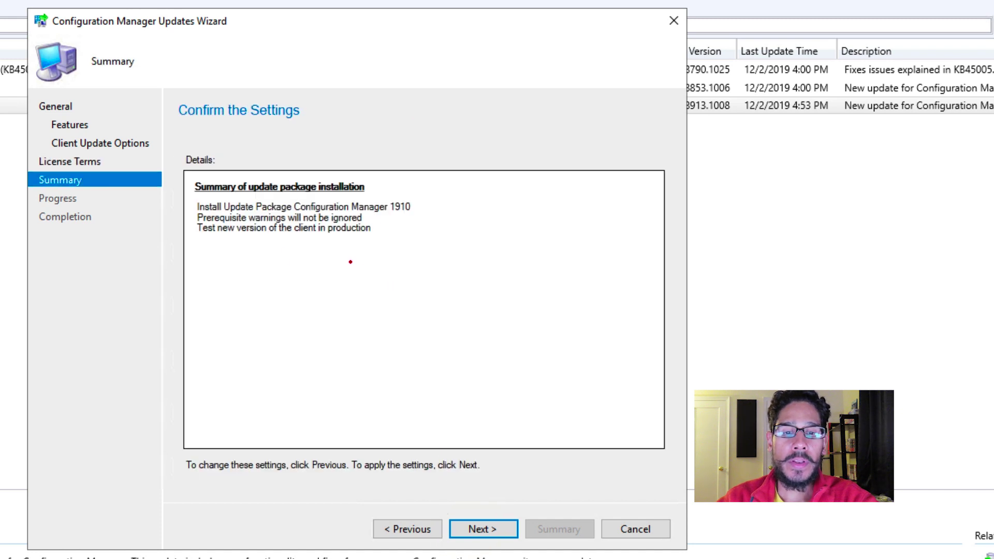
pyautogui.moveTo(199, 251); pyautogui.dragTo(359, 257)
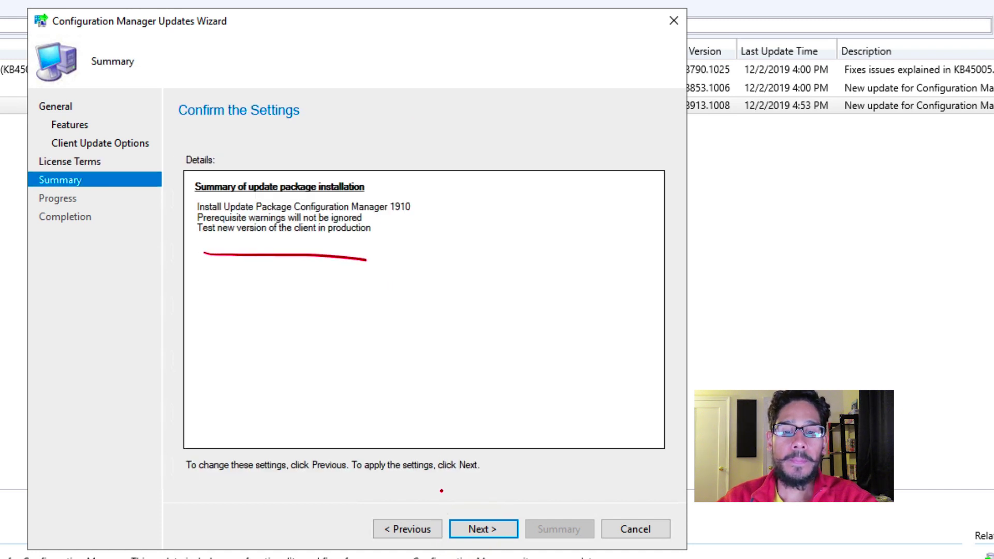
pyautogui.moveTo(499, 485); pyautogui.dragTo(481, 505)
pyautogui.moveTo(481, 505); pyautogui.dragTo(435, 479)
pyautogui.click(481, 528)
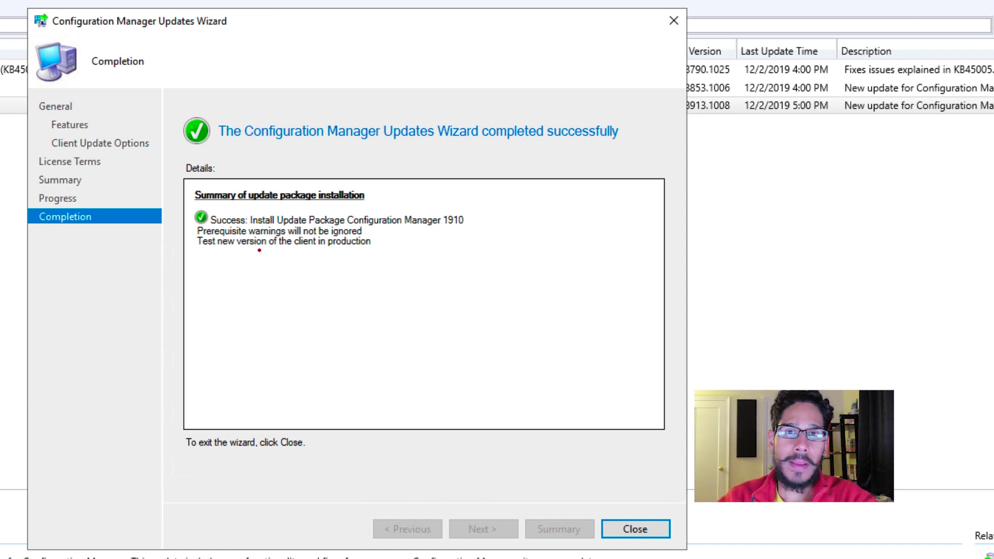
pyautogui.moveTo(659, 508); pyautogui.dragTo(665, 512)
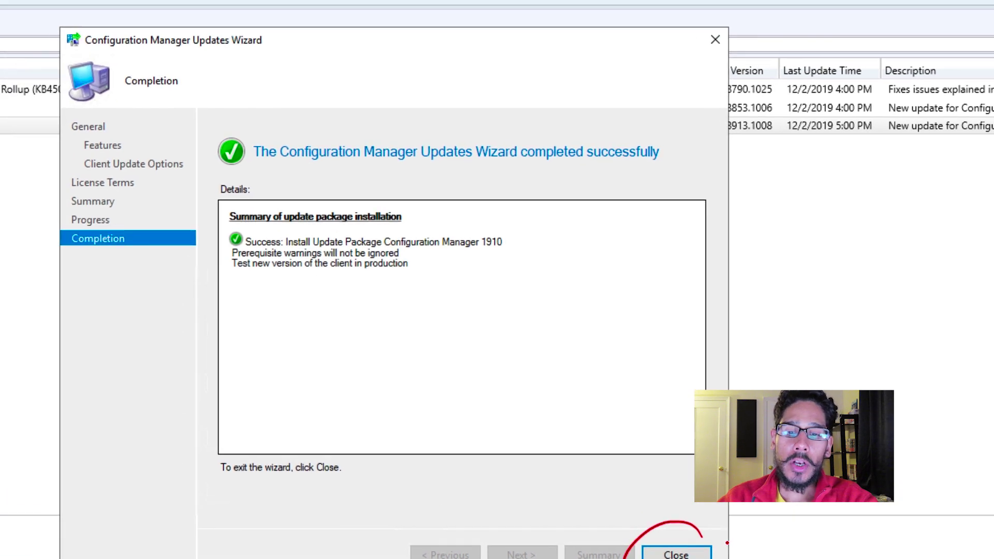
# Step: Close the wizard and refresh until 1910 reads Prerequisite check passed with warnings
pyautogui.click(635, 529)
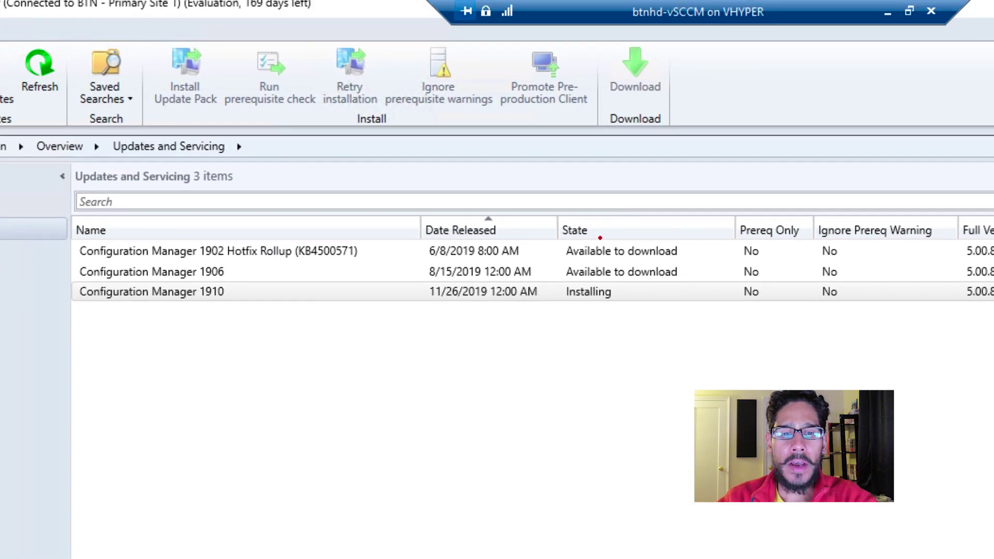
pyautogui.moveTo(570, 317); pyautogui.dragTo(625, 312)
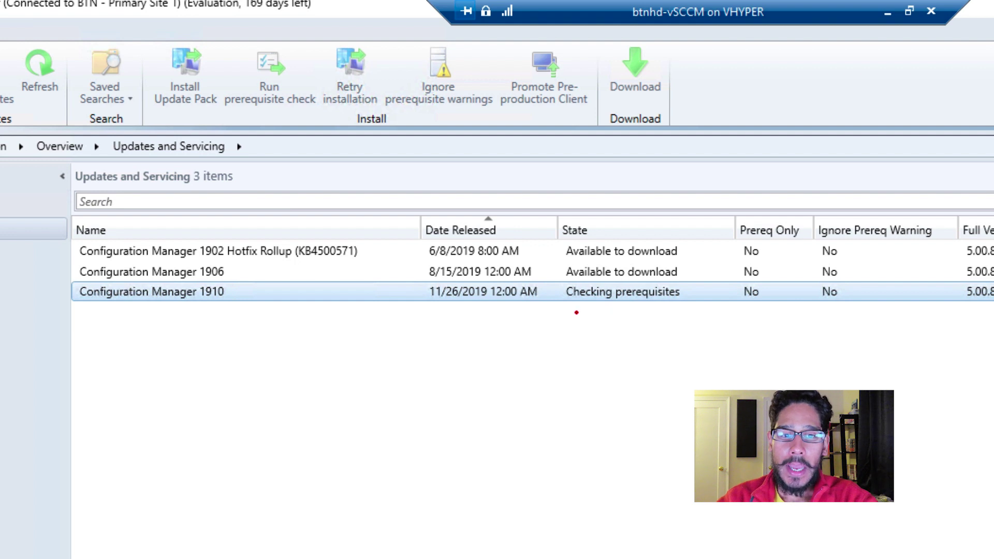
pyautogui.moveTo(568, 312); pyautogui.dragTo(673, 311)
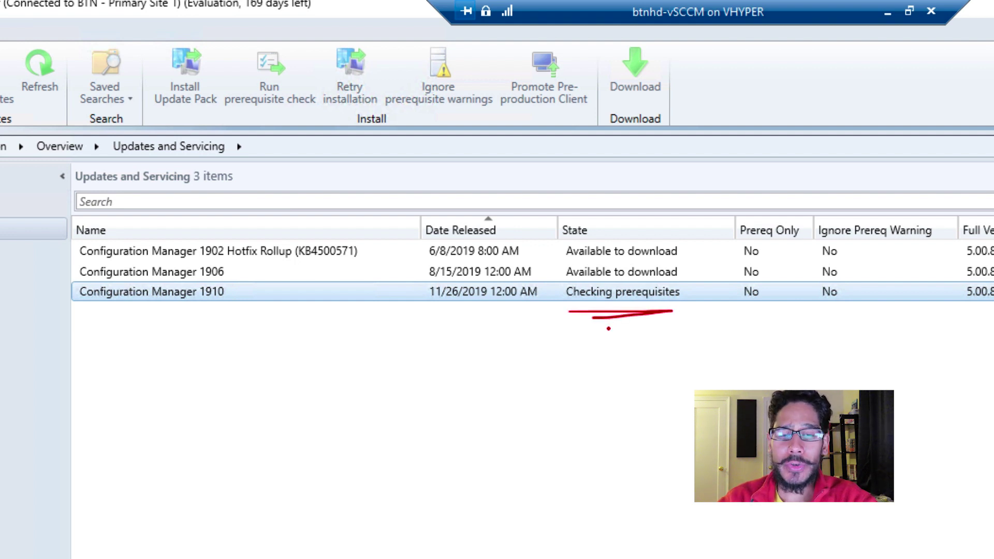
pyautogui.press('Escape')
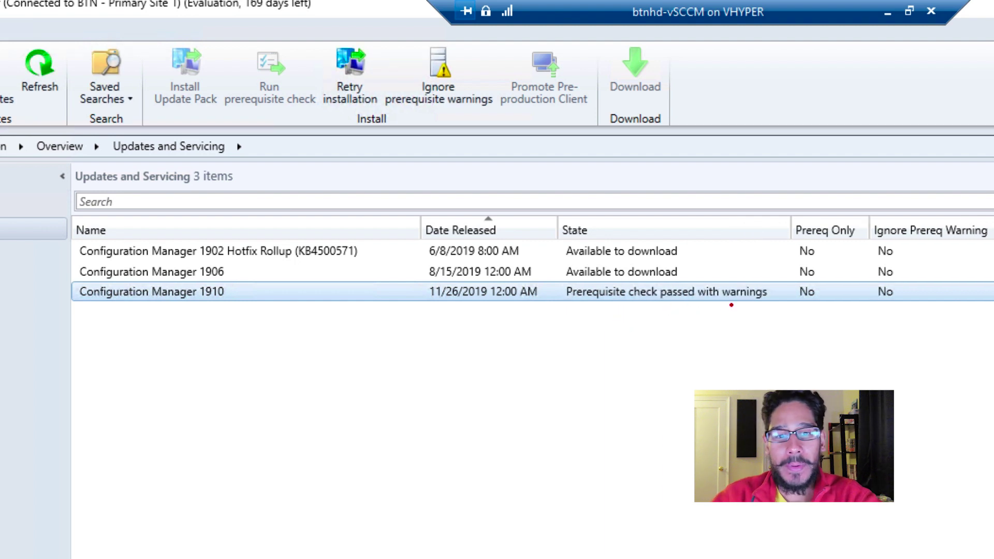
pyautogui.moveTo(705, 306); pyautogui.dragTo(778, 309)
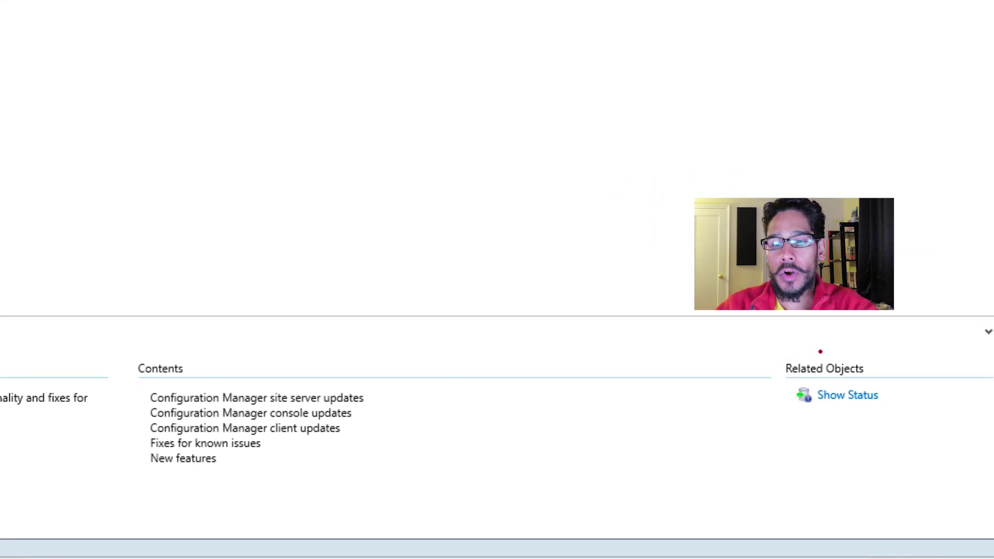
pyautogui.moveTo(862, 376); pyautogui.dragTo(892, 415)
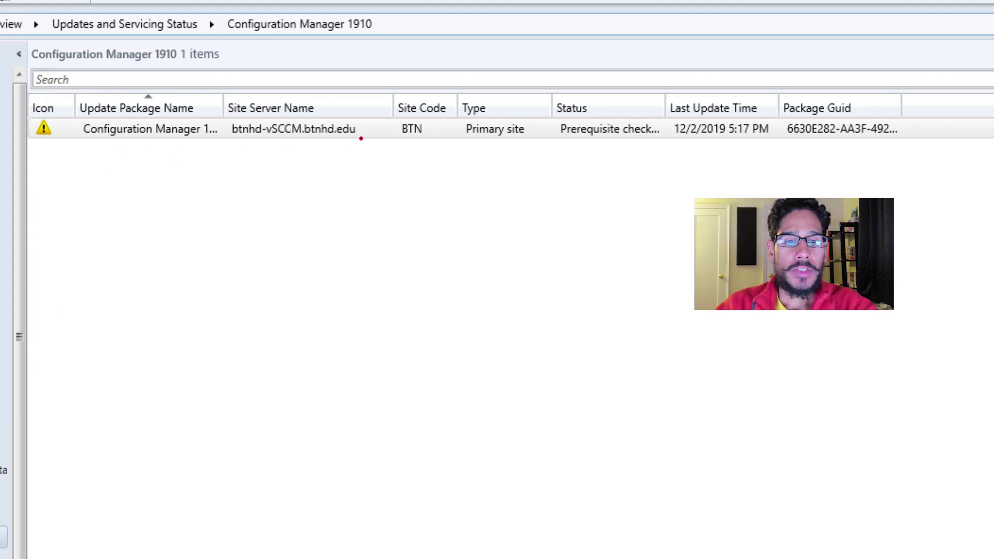
pyautogui.rightClick(358, 131)
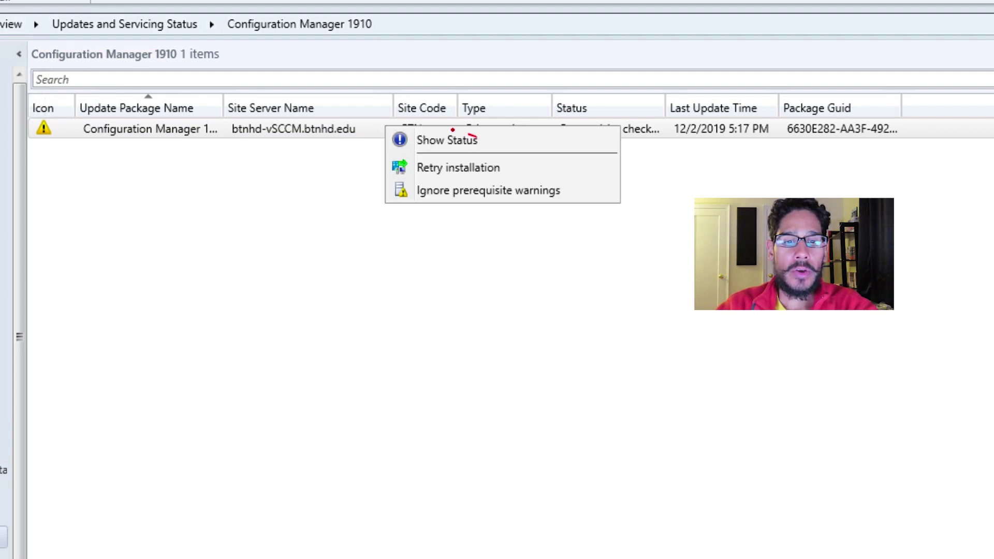
pyautogui.moveTo(470, 138); pyautogui.dragTo(460, 136)
pyautogui.click(447, 140)
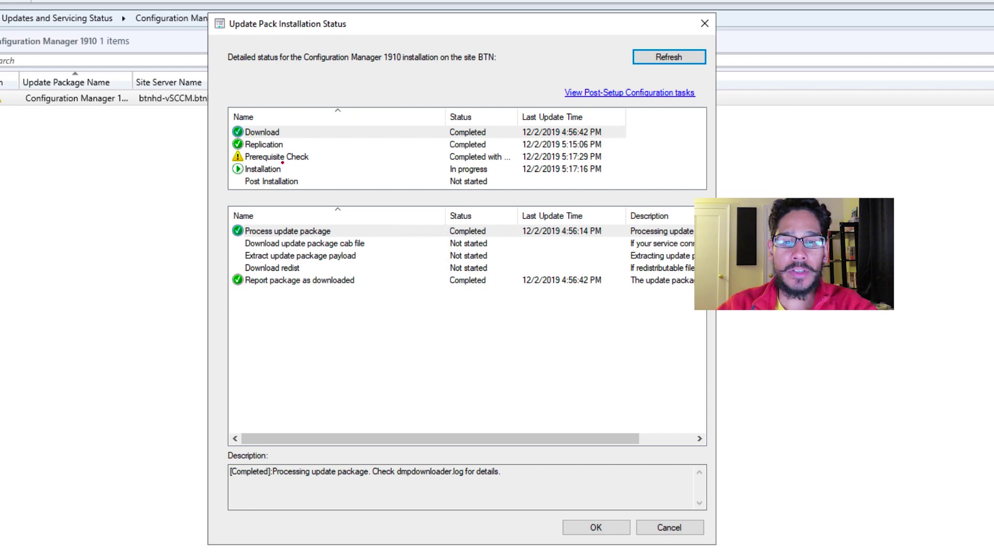
pyautogui.click(283, 160)
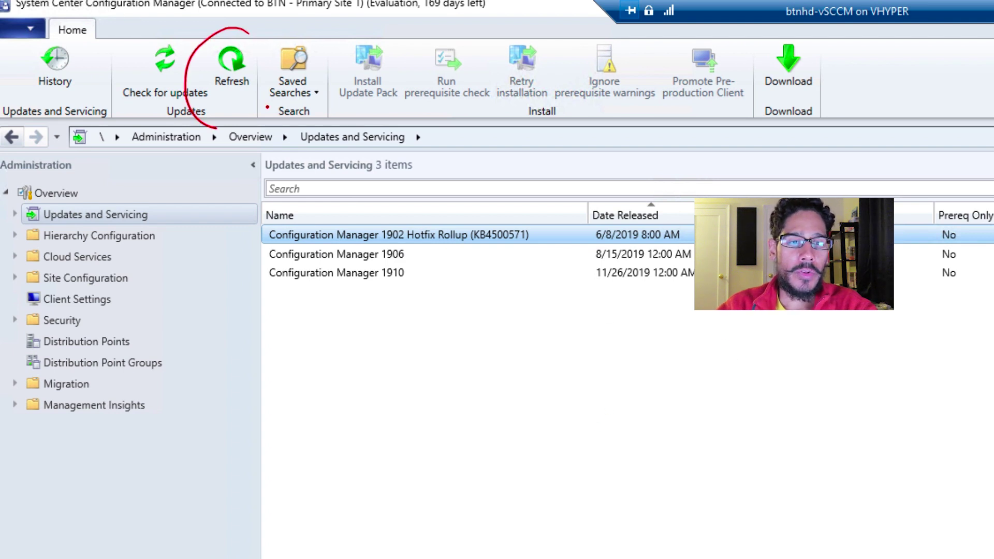
# Step: Install new console version 5.1910.1067.1400 and let the console relaunch
pyautogui.moveTo(232, 135)
pyautogui.mouseDown()
pyautogui.moveTo(210, 154)
pyautogui.moveTo(234, 150)
pyautogui.mouseUp()
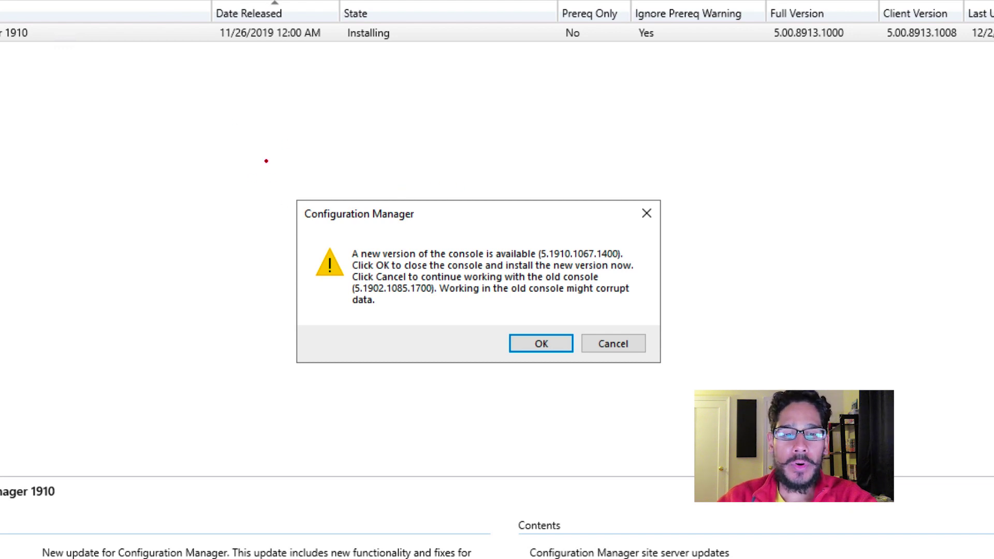
pyautogui.moveTo(266, 161)
pyautogui.mouseDown()
pyautogui.moveTo(696, 432)
pyautogui.moveTo(484, 105)
pyautogui.moveTo(246, 138)
pyautogui.mouseUp()
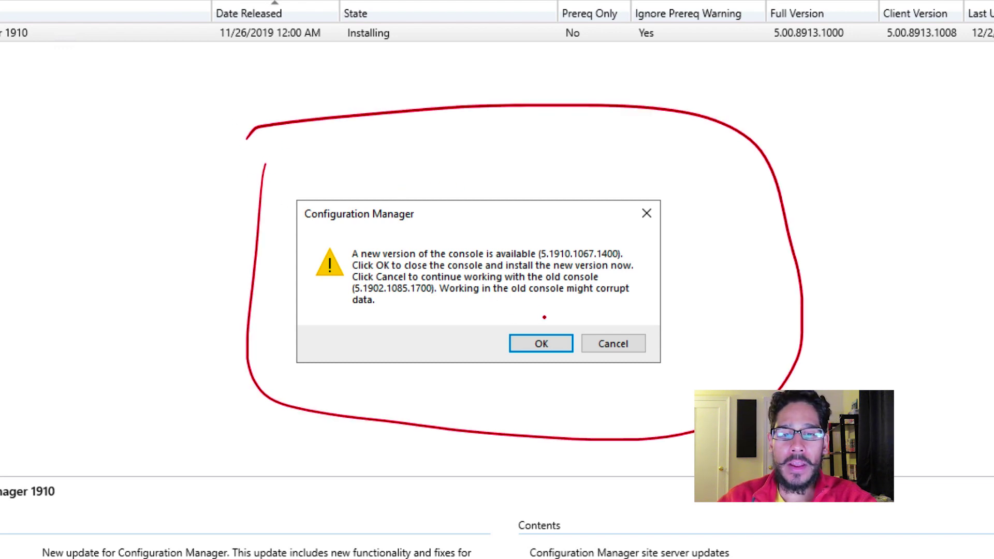
pyautogui.moveTo(544, 317); pyautogui.dragTo(549, 305)
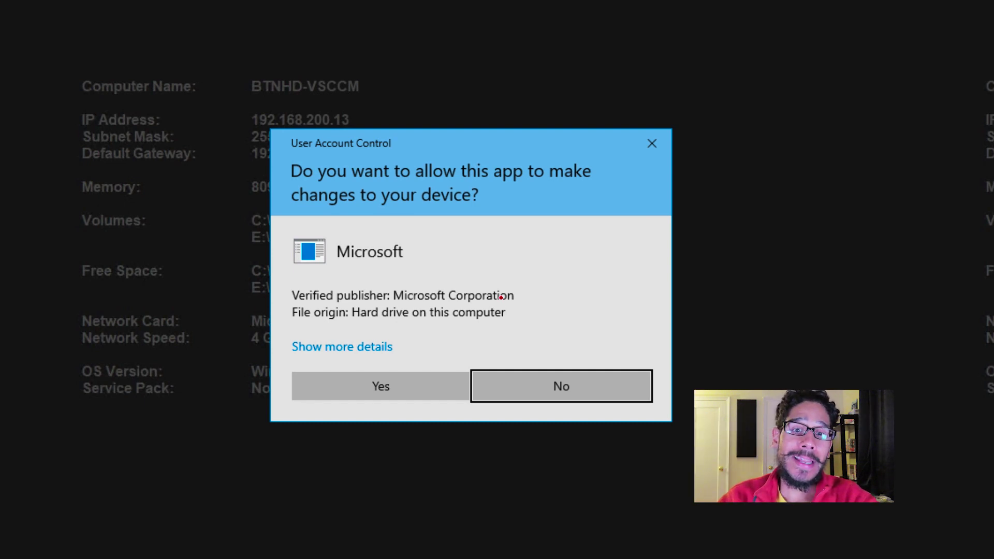
pyautogui.moveTo(403, 373)
pyautogui.mouseDown()
pyautogui.moveTo(409, 422)
pyautogui.moveTo(386, 346)
pyautogui.mouseUp()
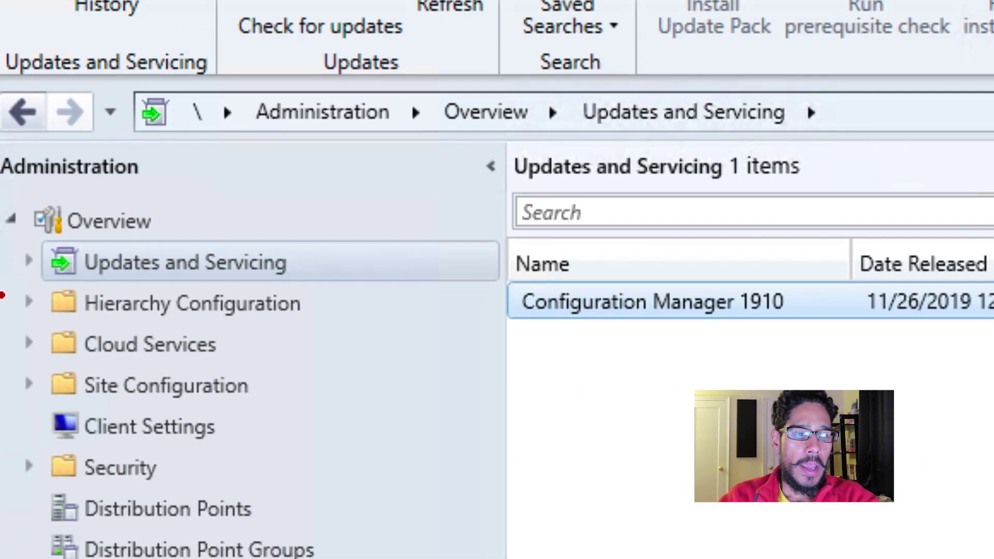
# Step: Review the Updates and Servicing list showing Configuration Manager 1910 as Installed
pyautogui.moveTo(99, 194)
pyautogui.mouseDown()
pyautogui.moveTo(36, 217)
pyautogui.moveTo(163, 184)
pyautogui.mouseUp()
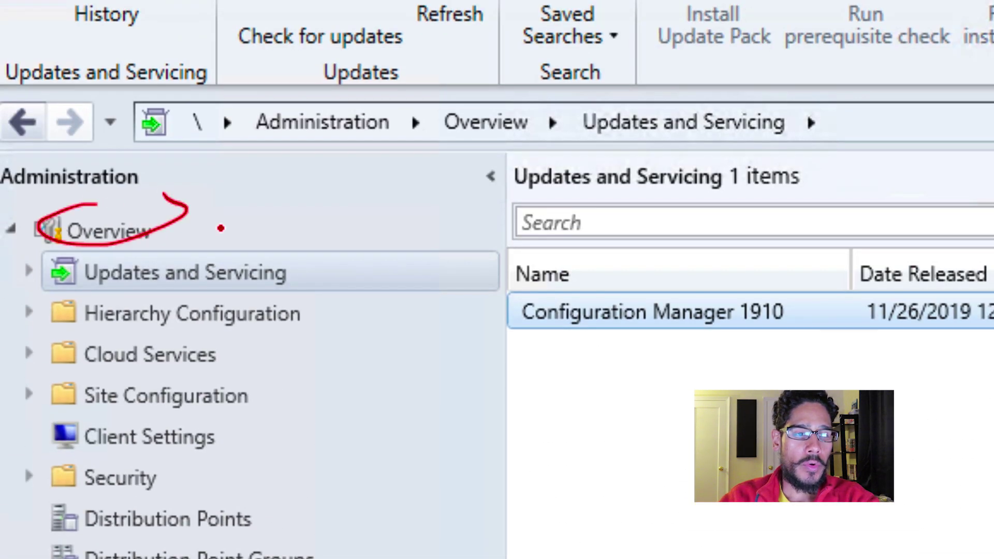
pyautogui.moveTo(210, 206)
pyautogui.mouseDown()
pyautogui.moveTo(216, 252)
pyautogui.moveTo(248, 241)
pyautogui.mouseUp()
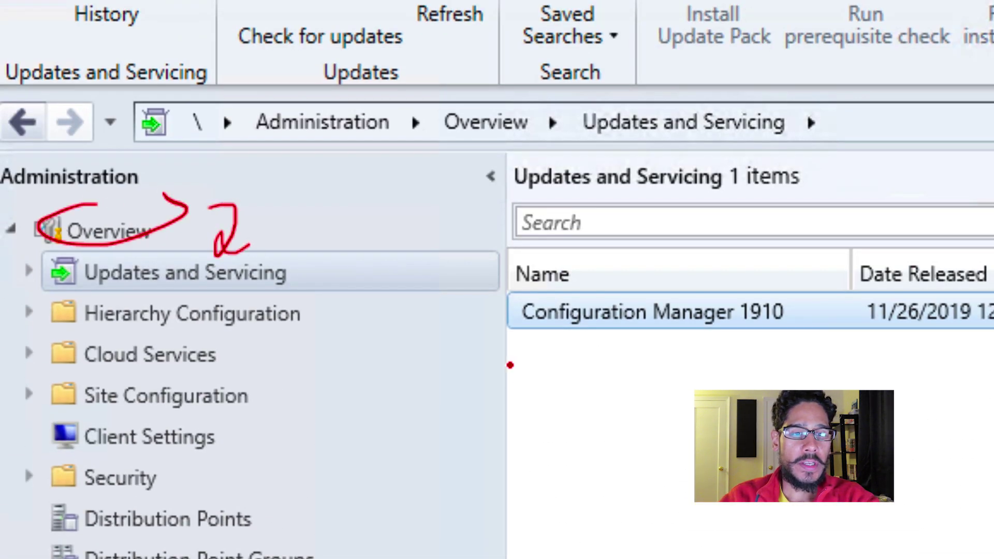
pyautogui.moveTo(496, 382); pyautogui.dragTo(562, 334)
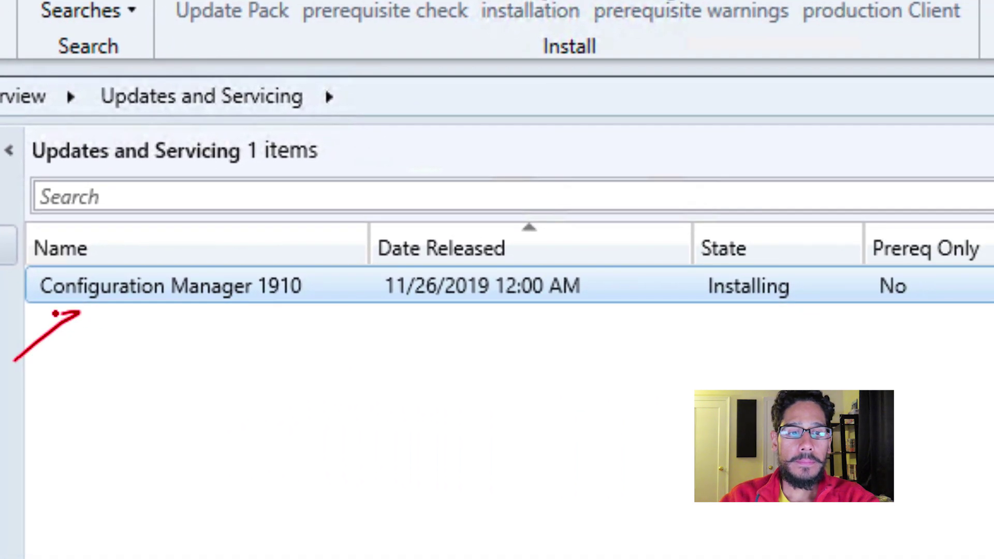
pyautogui.moveTo(54, 313)
pyautogui.mouseDown()
pyautogui.moveTo(83, 310)
pyautogui.moveTo(79, 341)
pyautogui.mouseUp()
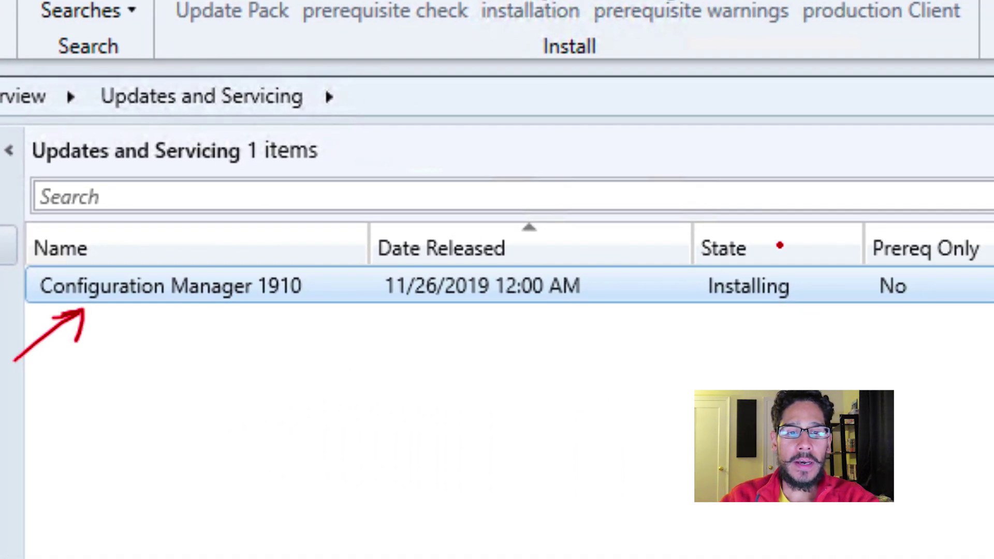
pyautogui.moveTo(722, 200)
pyautogui.mouseDown()
pyautogui.moveTo(839, 247)
pyautogui.moveTo(753, 181)
pyautogui.mouseUp()
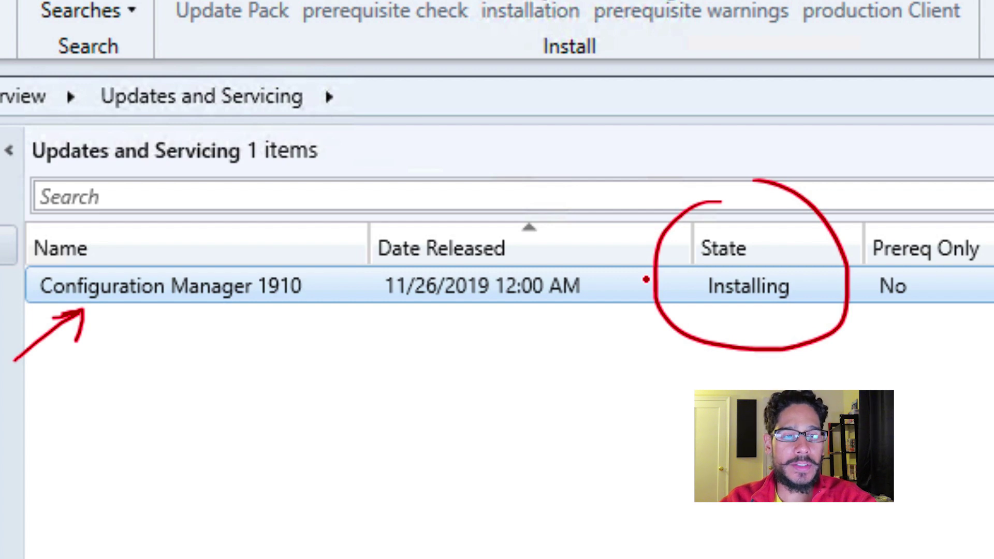
pyautogui.press('Escape')
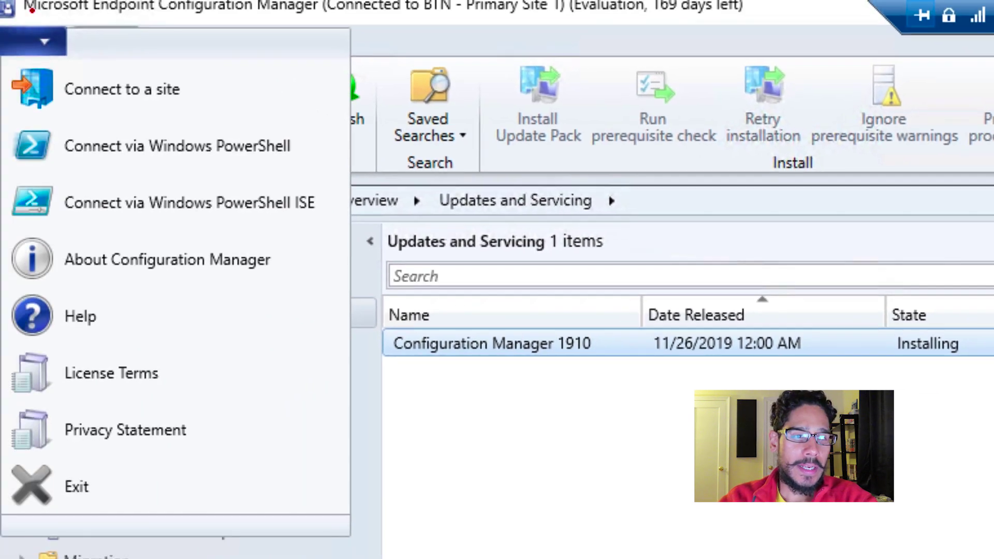
# Step: Confirm in About Configuration Manager that the console reports Version 1910
pyautogui.moveTo(33, 10); pyautogui.dragTo(15, 70)
pyautogui.moveTo(190, 224)
pyautogui.mouseDown()
pyautogui.moveTo(281, 262)
pyautogui.moveTo(207, 199)
pyautogui.mouseUp()
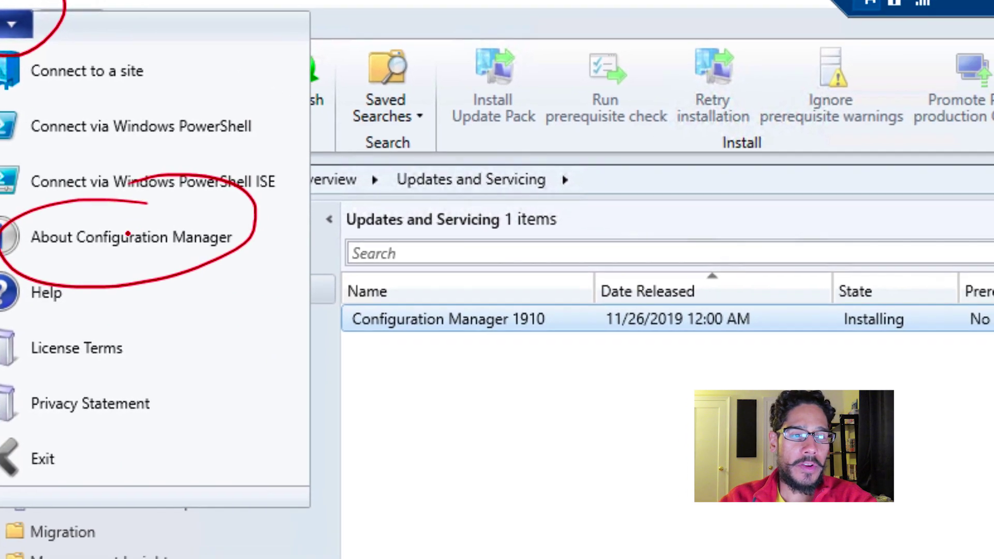
pyautogui.click(128, 234)
pyautogui.moveTo(377, 226)
pyautogui.mouseDown()
pyautogui.moveTo(396, 223)
pyautogui.moveTo(358, 213)
pyautogui.mouseUp()
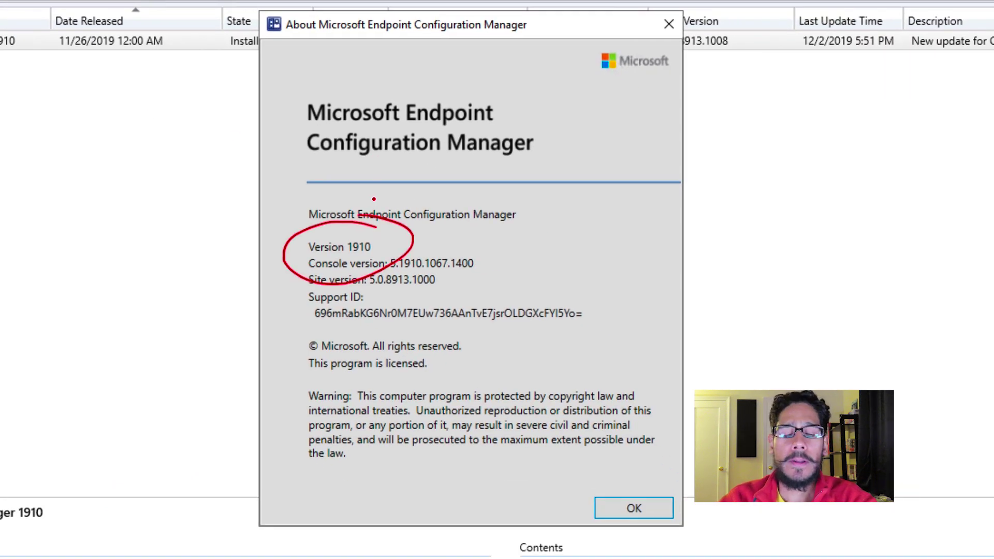
pyautogui.press('Escape')
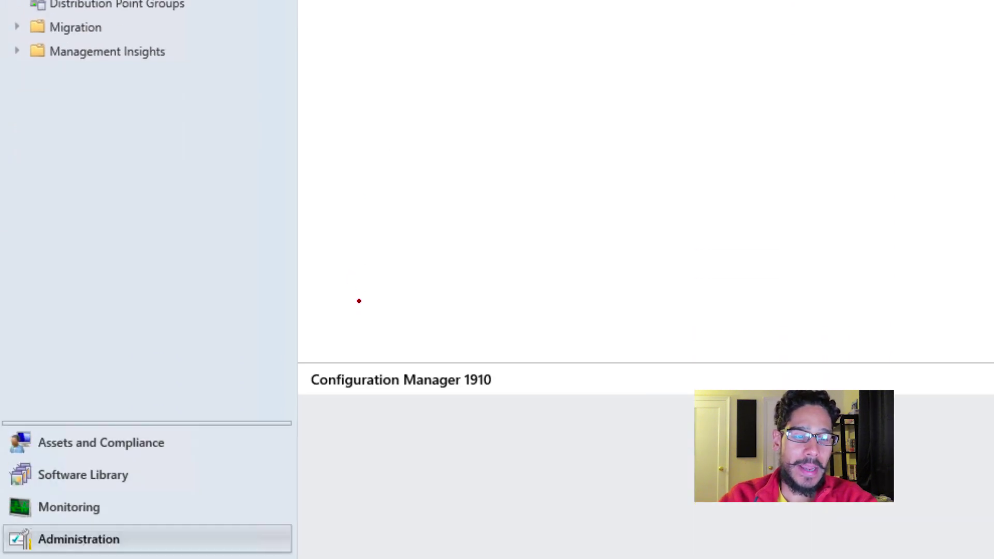
pyautogui.click(160, 409)
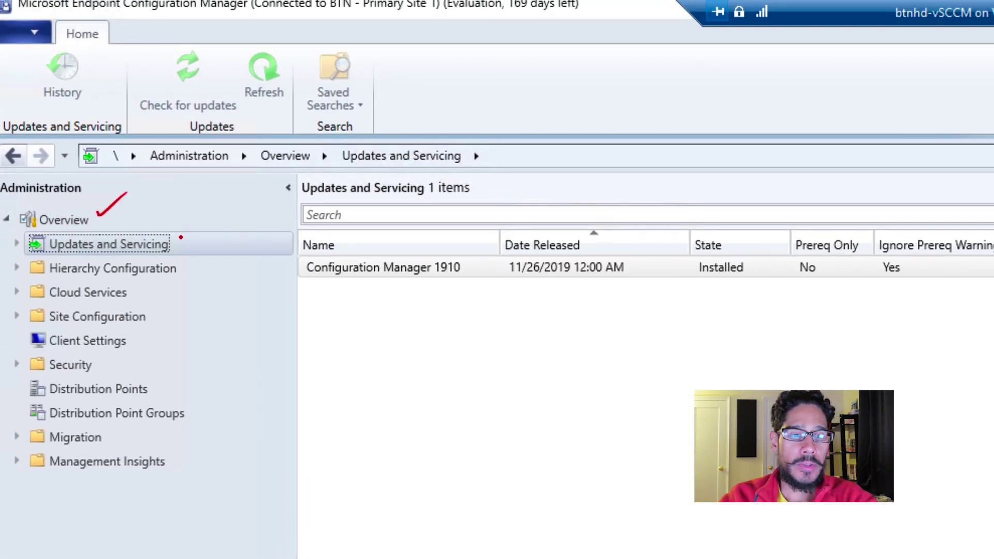
pyautogui.moveTo(183, 234); pyautogui.dragTo(208, 220)
pyautogui.moveTo(295, 319)
pyautogui.mouseDown()
pyautogui.moveTo(352, 283)
pyautogui.moveTo(348, 301)
pyautogui.mouseUp()
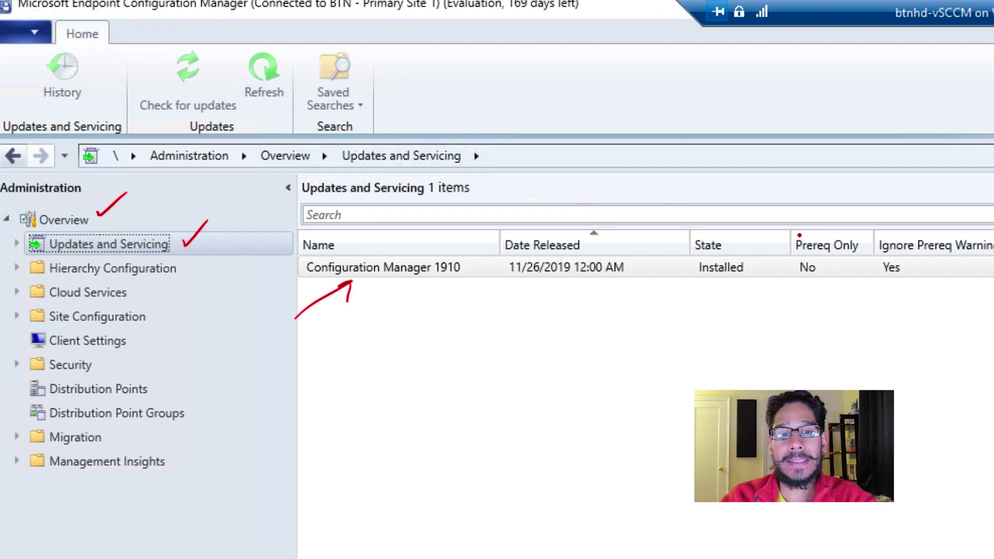
pyautogui.moveTo(737, 220)
pyautogui.mouseDown()
pyautogui.moveTo(688, 228)
pyautogui.moveTo(762, 277)
pyautogui.moveTo(735, 222)
pyautogui.mouseUp()
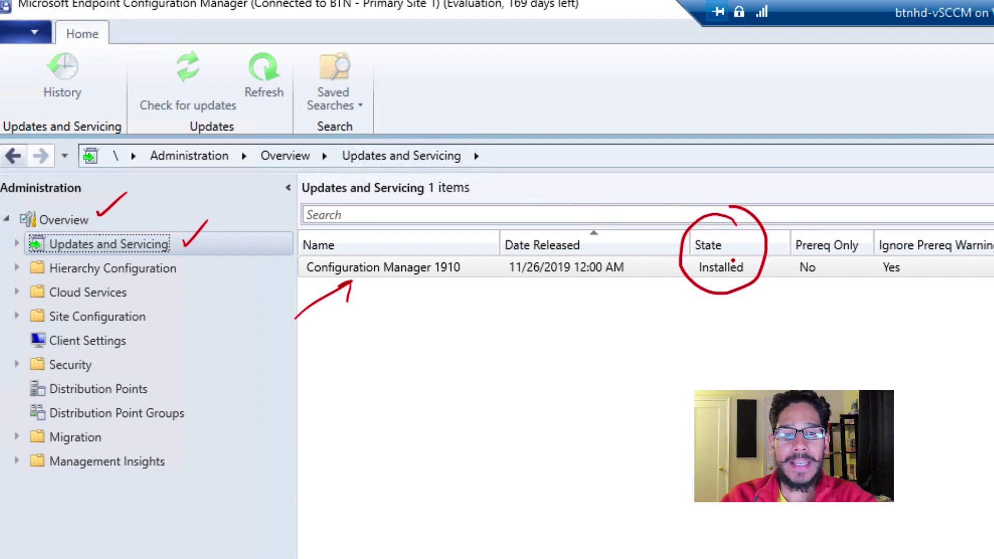
pyautogui.moveTo(709, 284); pyautogui.dragTo(731, 281)
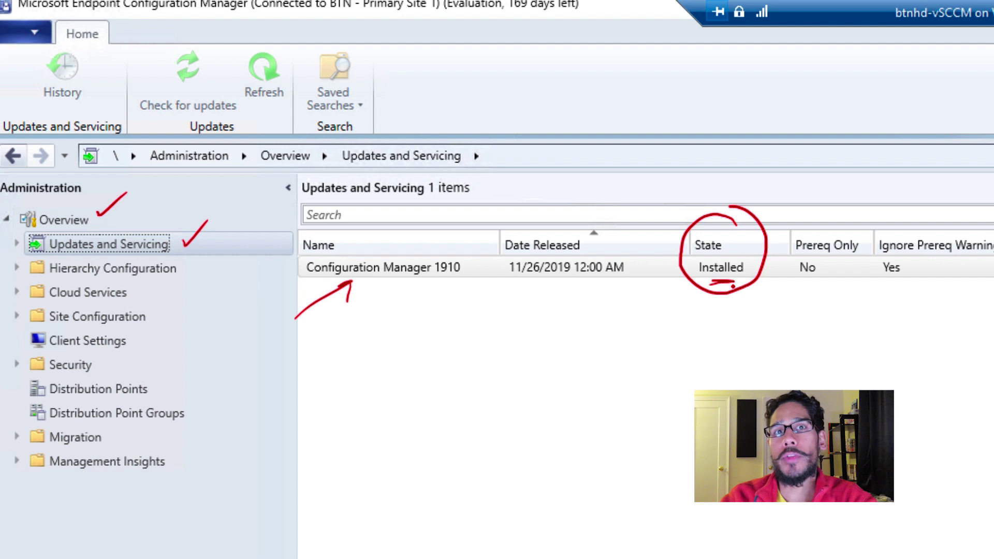